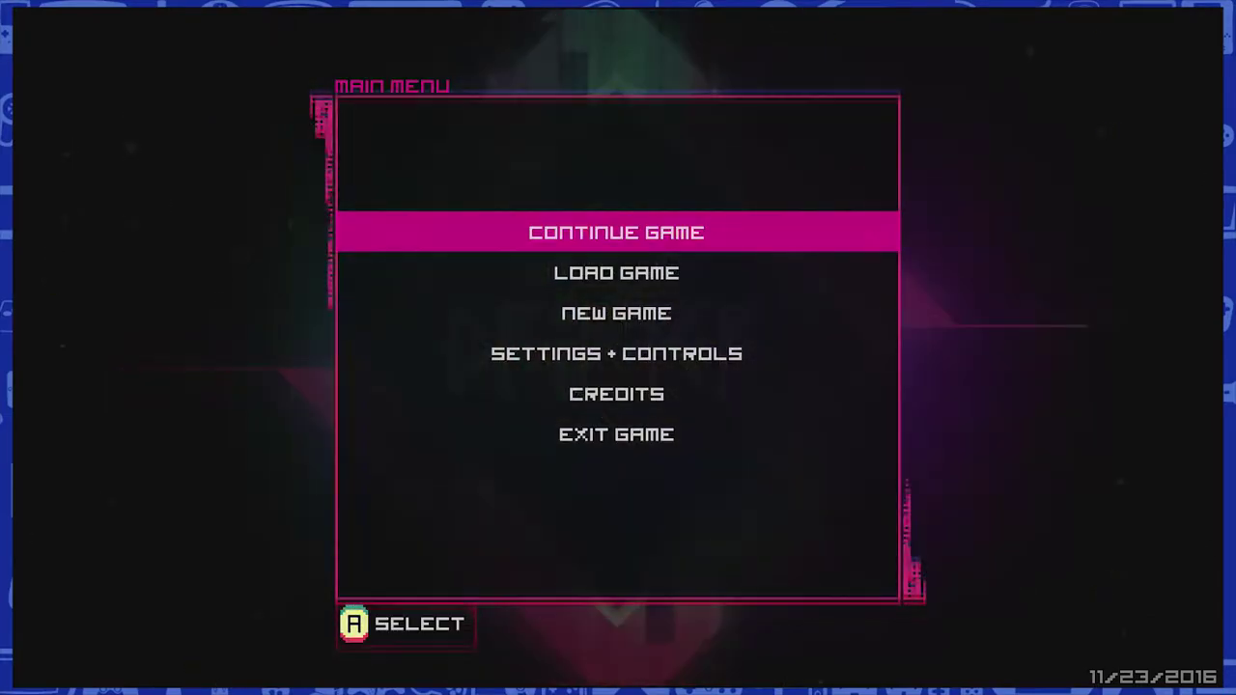
Step: Choose New Game, pick Standard difficulty and an empty save slot to reach Enter Name
key("Down")
key("Down")
key("Return")
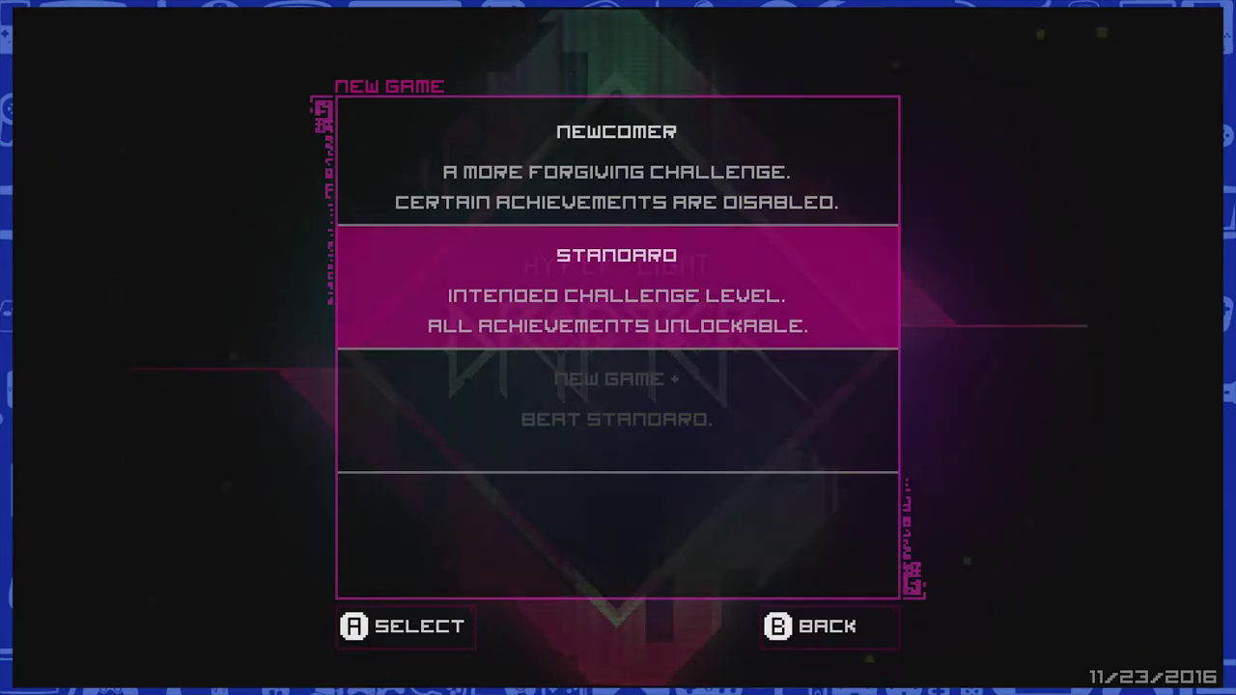
key("Return")
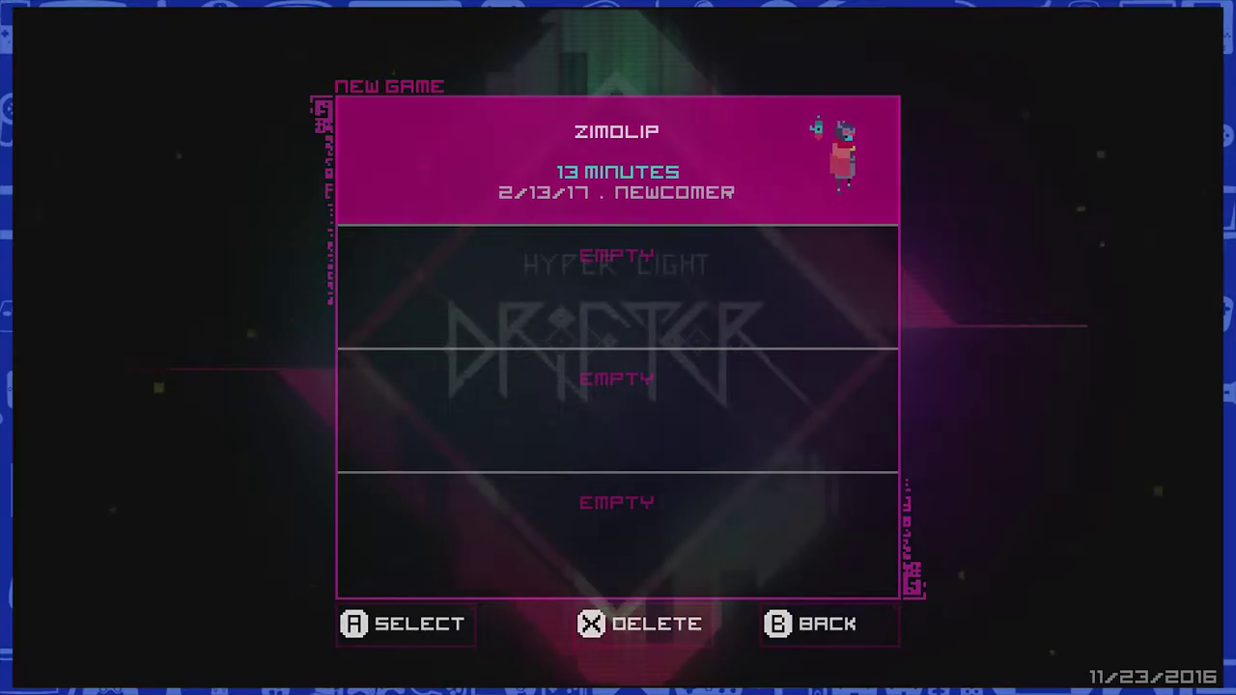
key("Return")
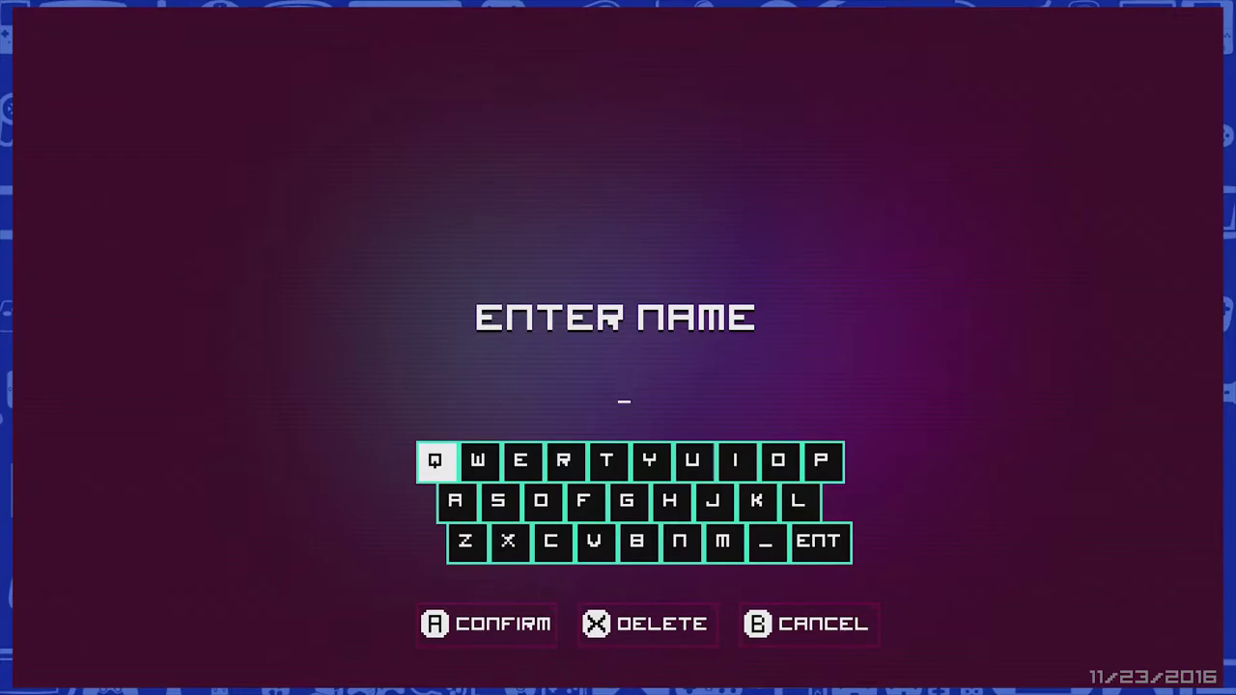
Step: Enter X as the first letter of the save name
key("Right")
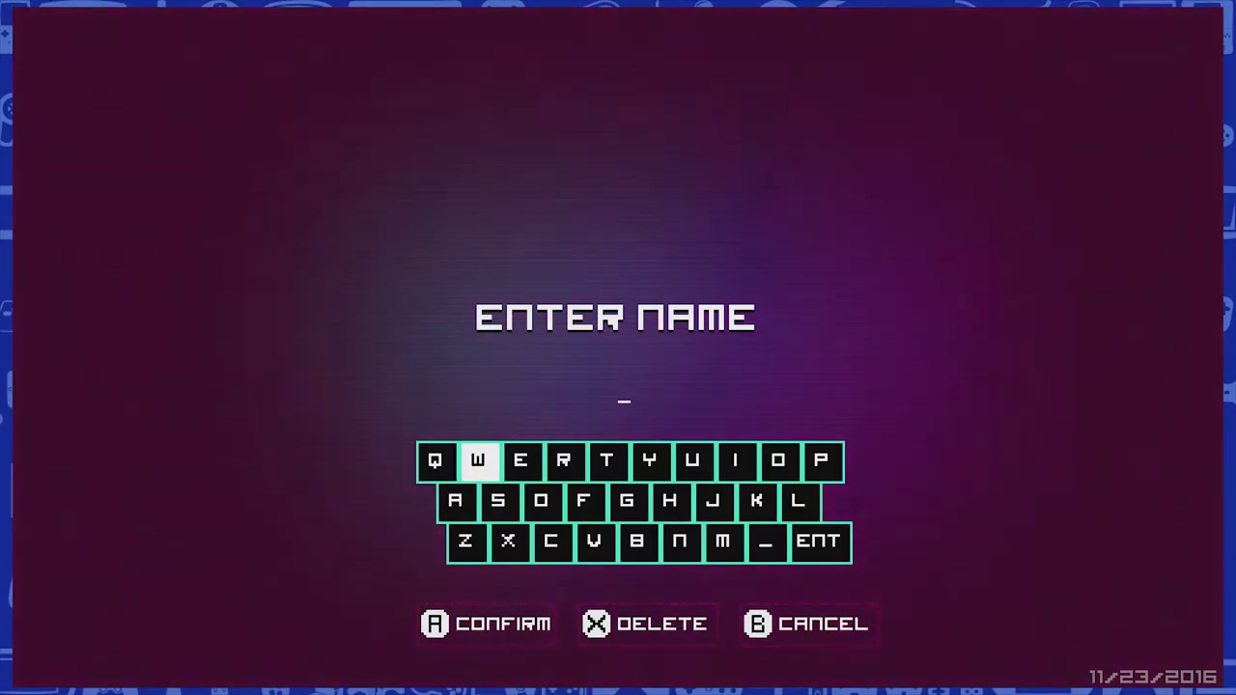
key("Right")
key("Right")
key("Down")
key("Down")
key("Up")
key("Left")
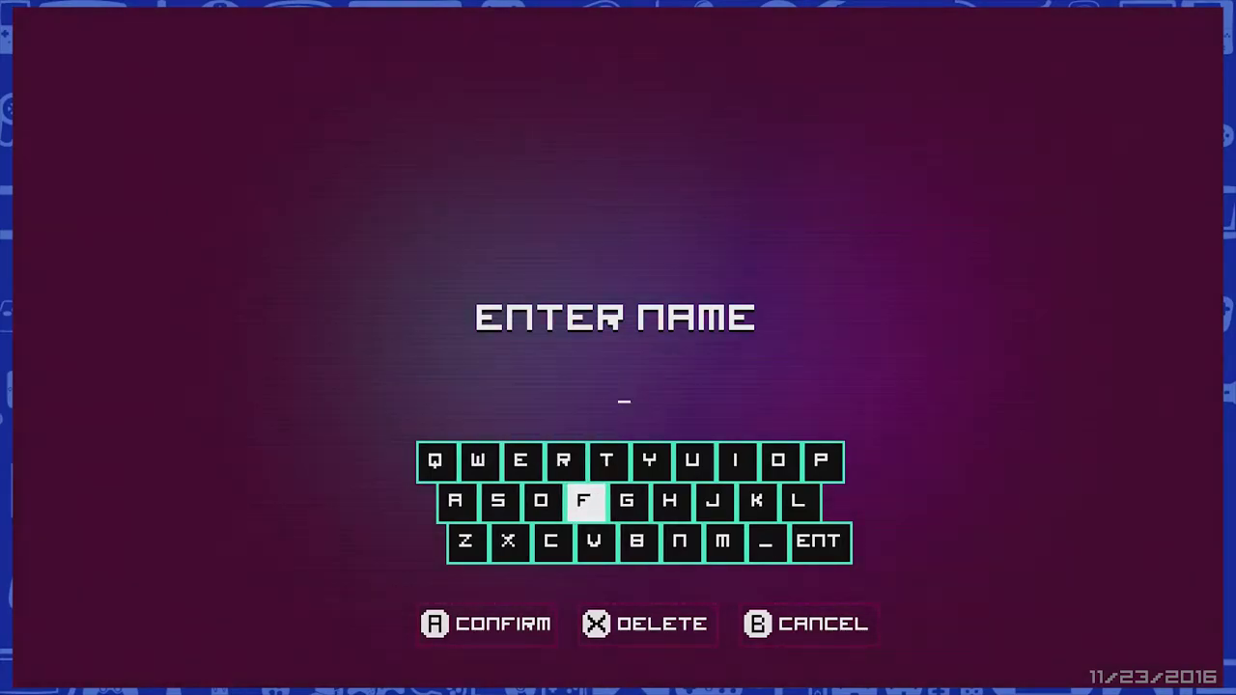
key("Left")
key("Down")
key("Right")
key("Right")
key("Right")
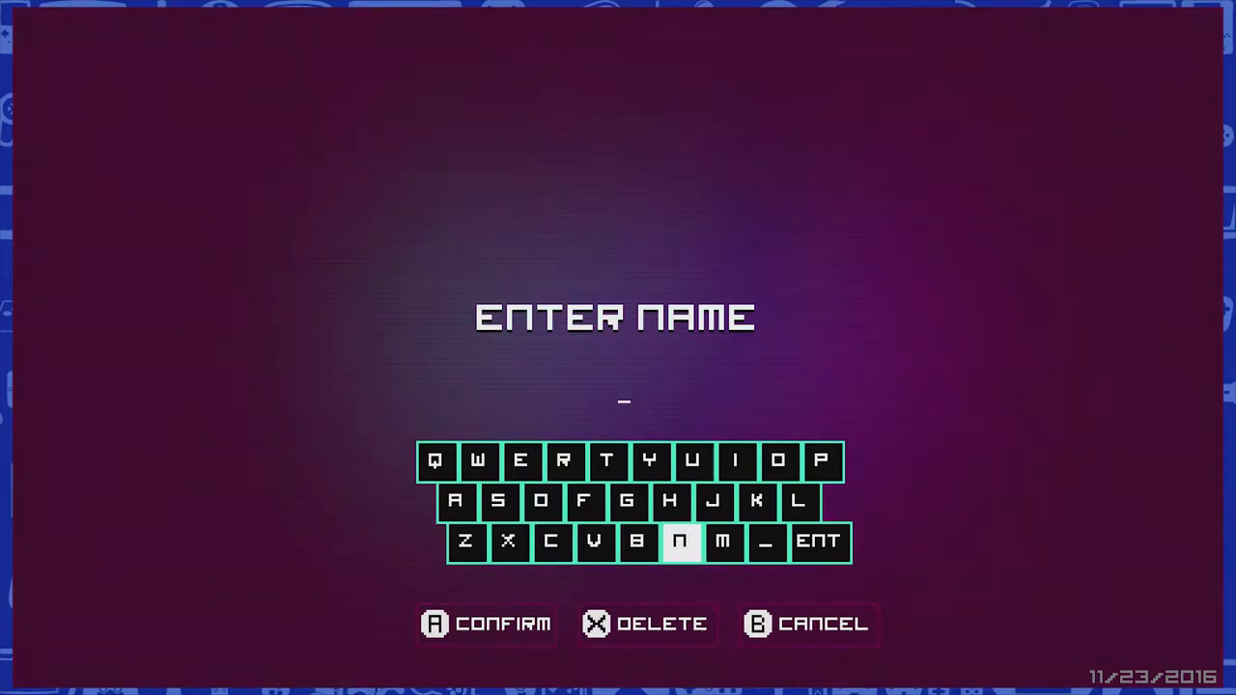
key("Up")
key("Right")
key("Left")
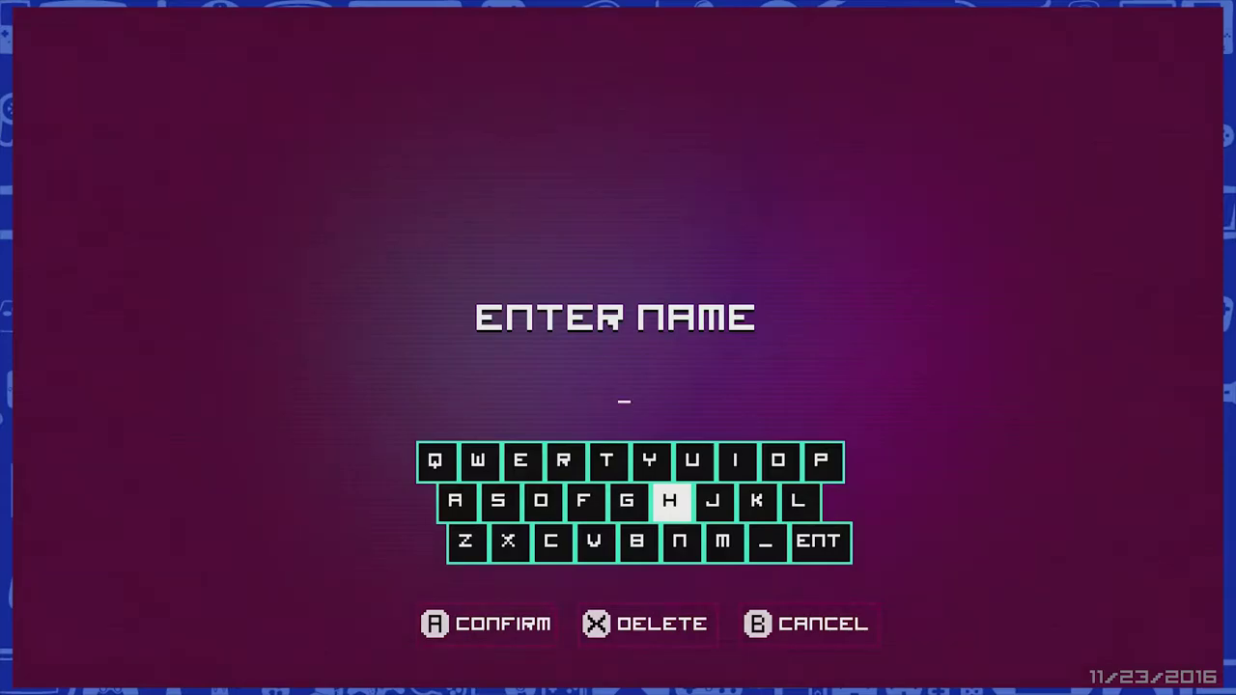
key("Down")
key("Right")
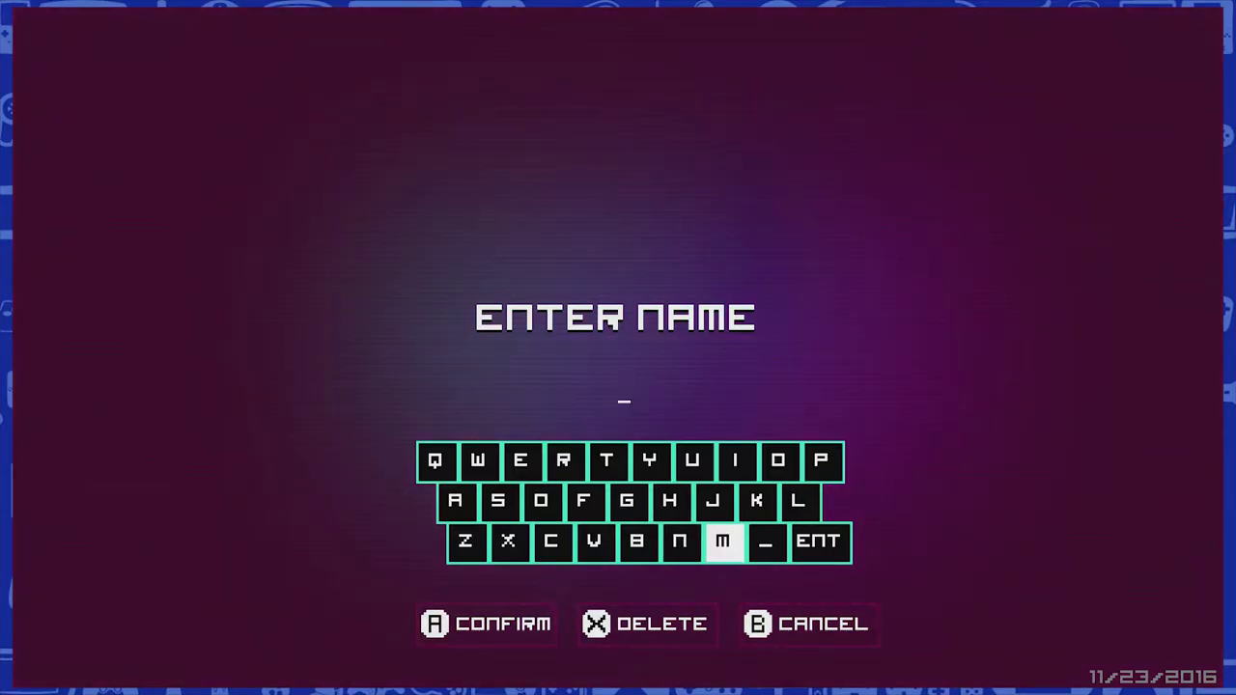
key("Left")
key("Left")
key("Left")
key("Left")
key("Left")
key("Right")
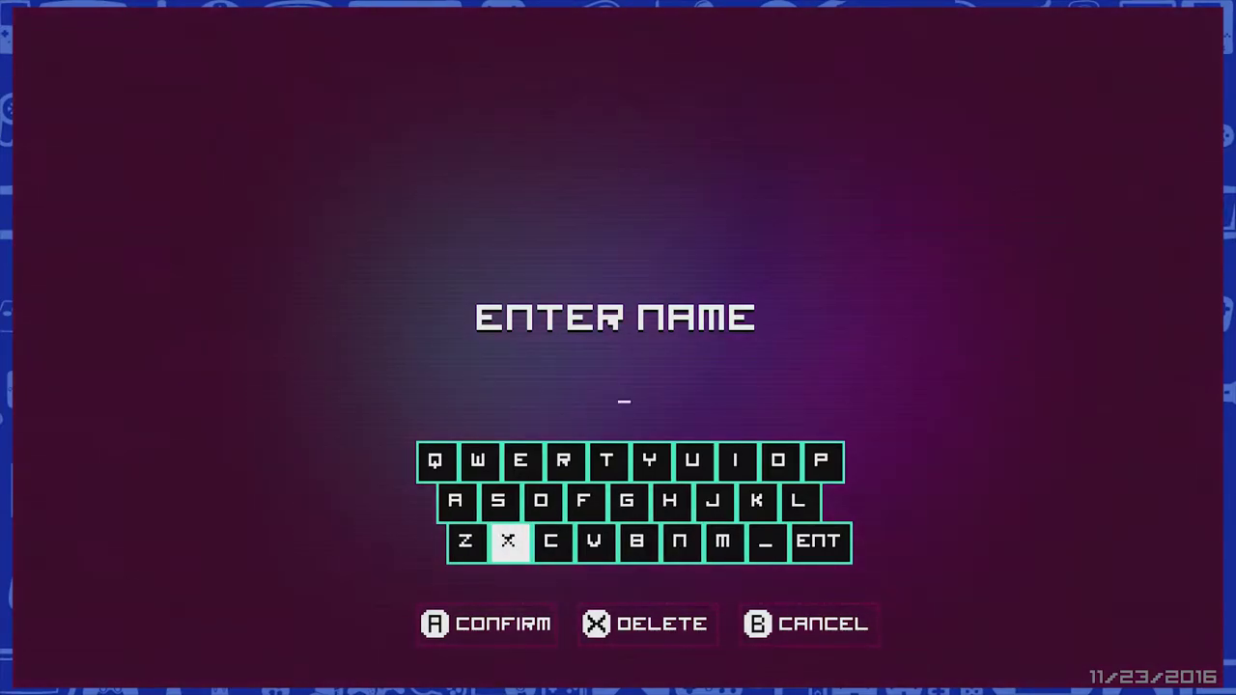
key("Return")
Step: Add A and N, making the name XAN
key("Up")
key("Left")
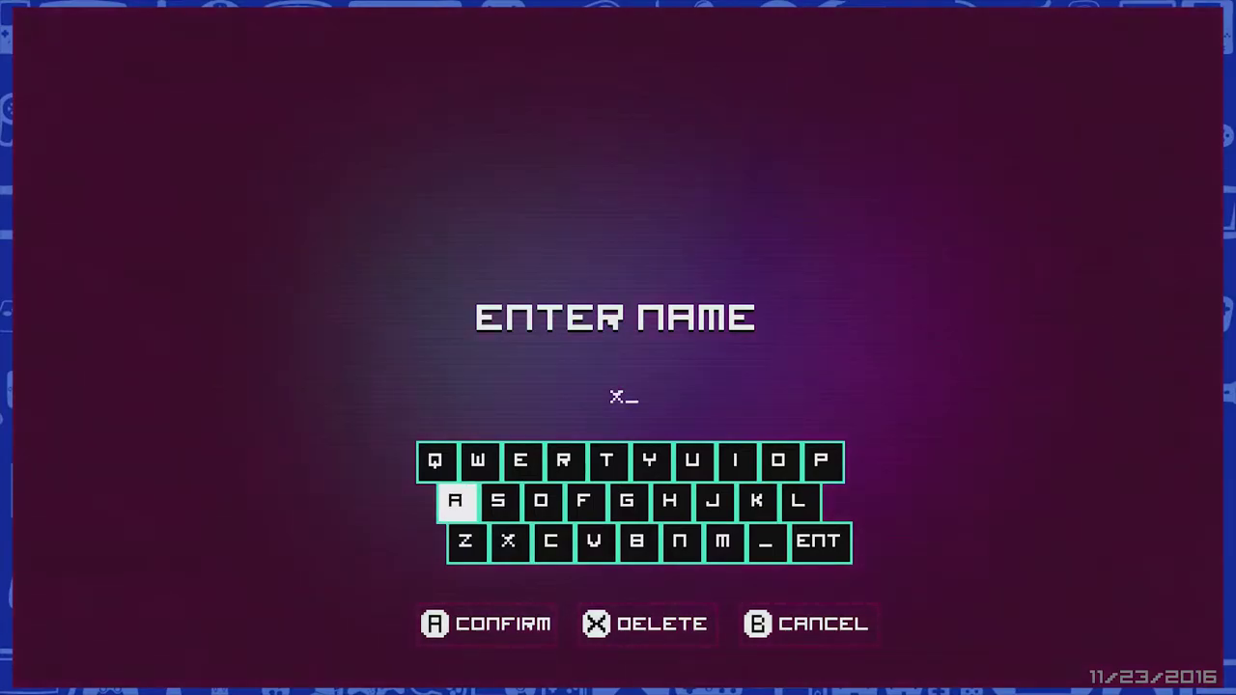
key("Return")
key("Right")
key("Right")
key("Up")
key("Right")
key("Right")
key("Right")
key("Right")
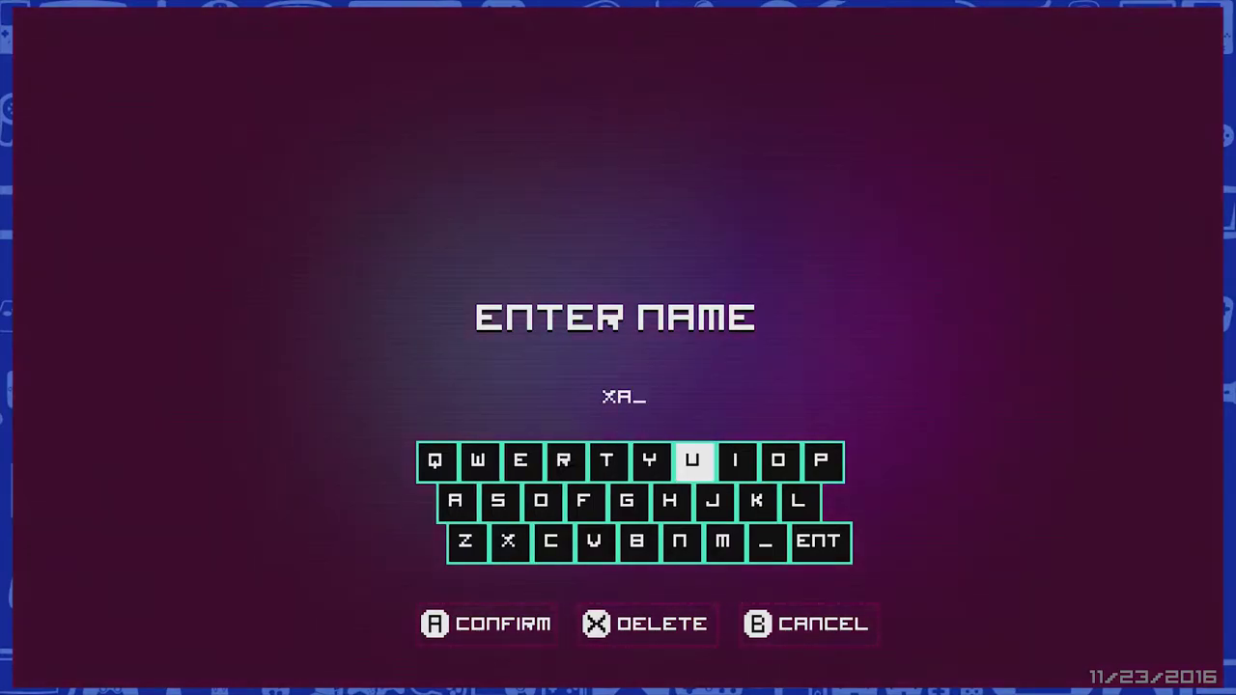
key("Down")
key("Down")
key("Left")
key("Return")
Step: Add J, then delete a mistakenly entered E
key("Up")
key("Right")
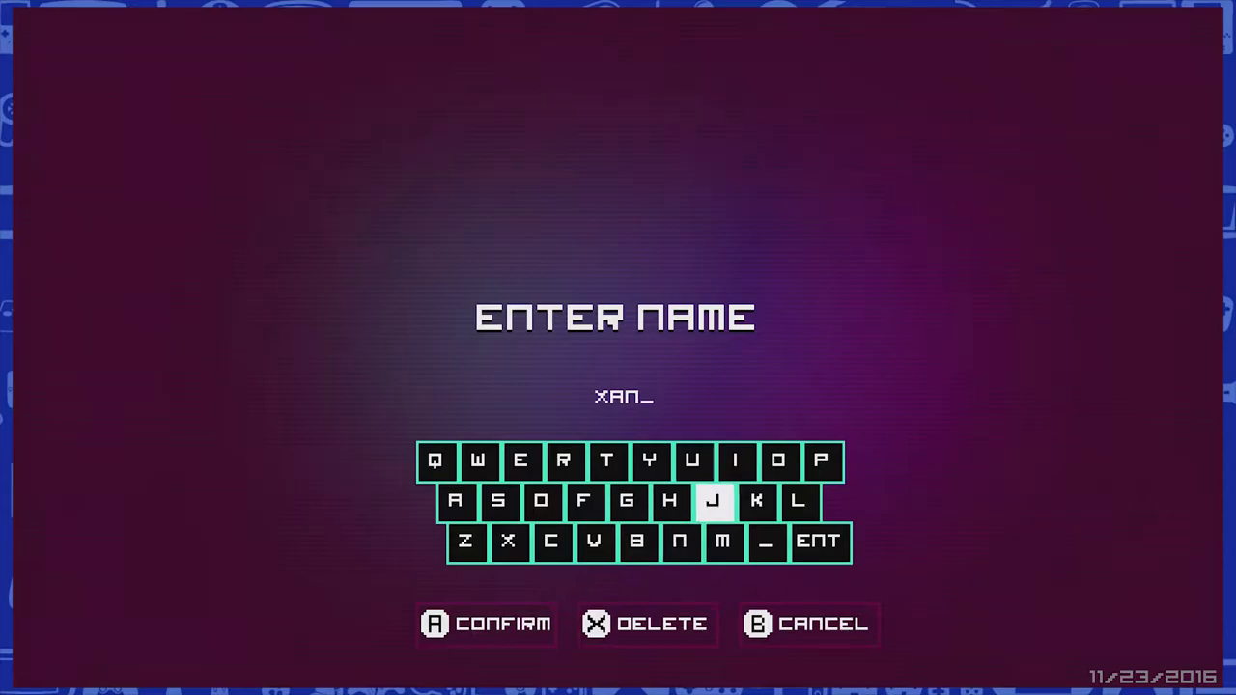
key("Left")
key("Left")
key("Up")
key("Left")
key("Left")
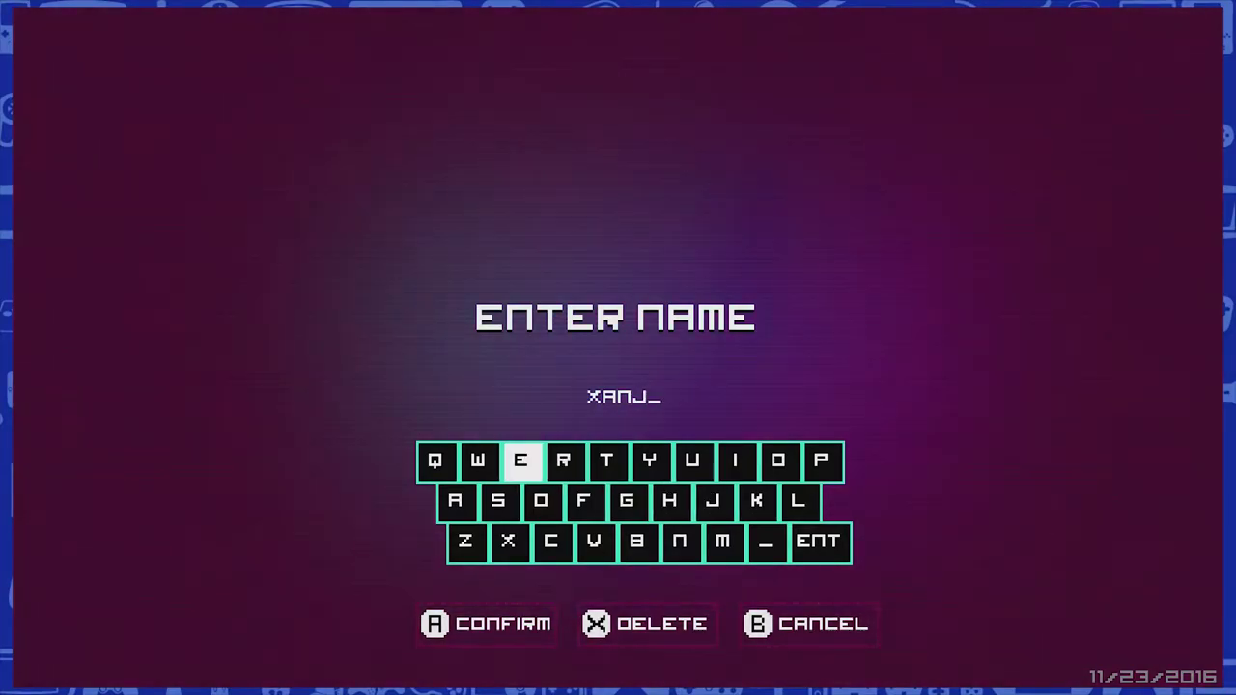
key("Left")
key("Right")
key("Right")
key("Left")
key("Left")
key("Right")
key("Return")
key("Left")
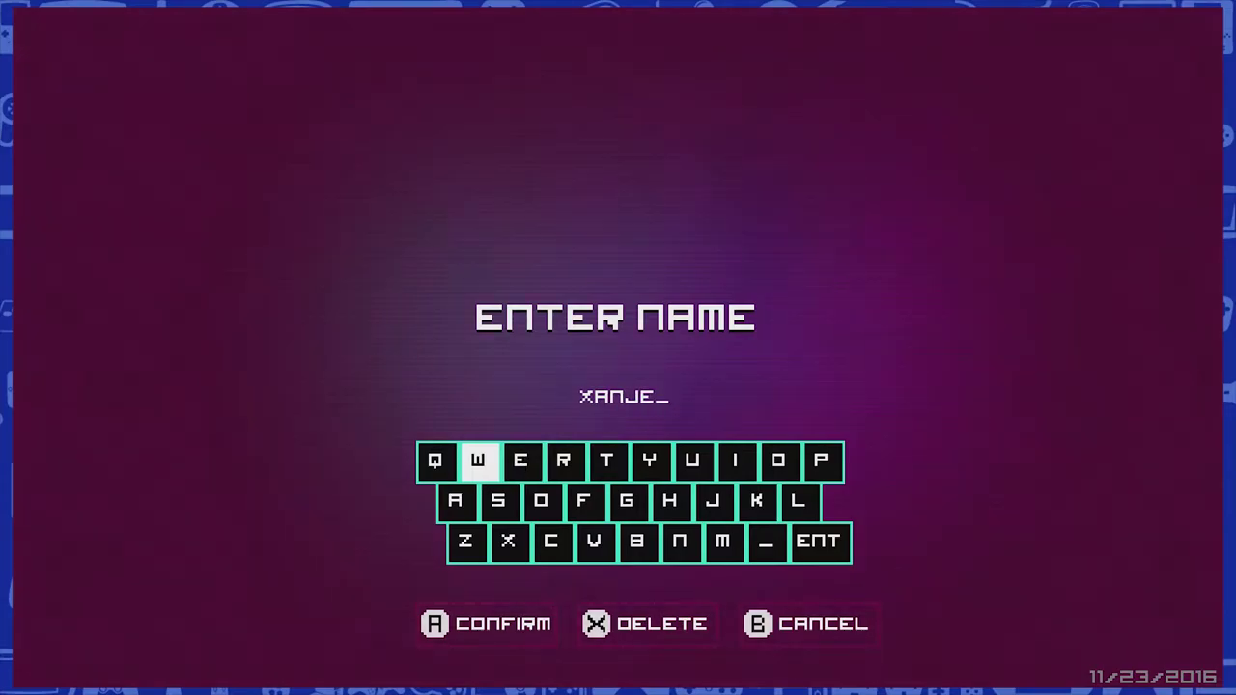
key("BackSpace")
Step: Finish XANJOLP with O, L and P, replacing a stray Q, then move to ENT
key("Right")
key("Right")
key("Right")
key("Right")
key("Right")
key("Right")
key("Right")
key("Right")
key("Left")
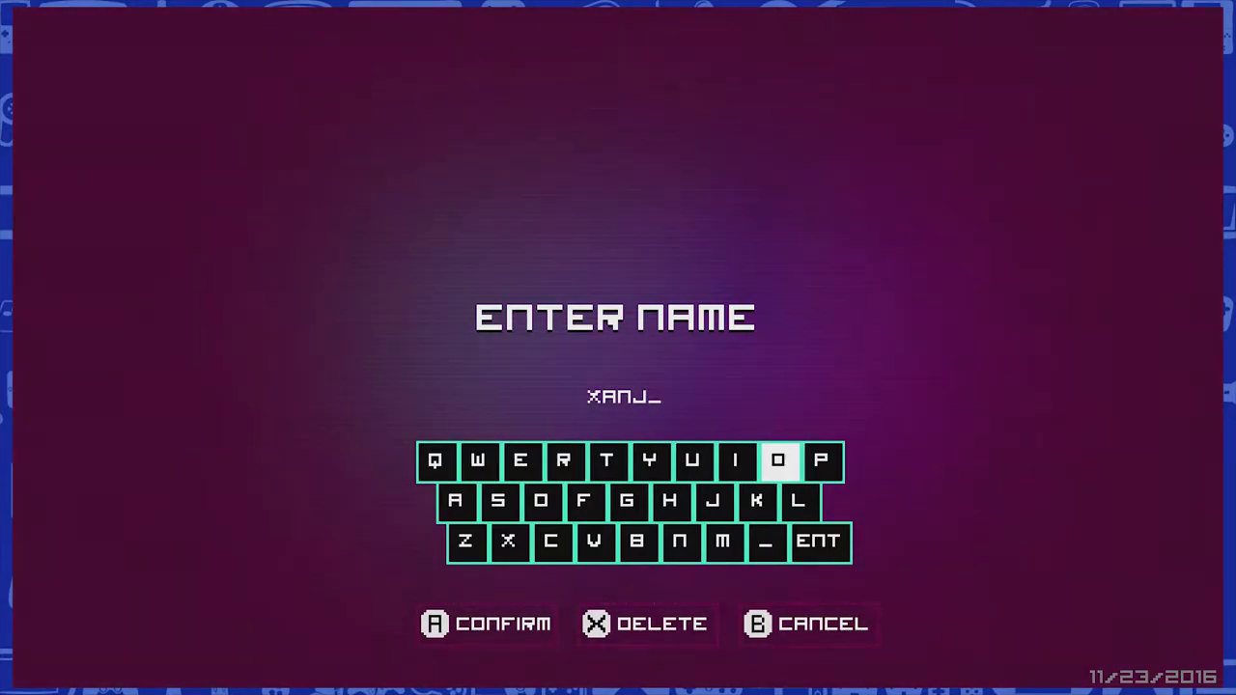
key("Down")
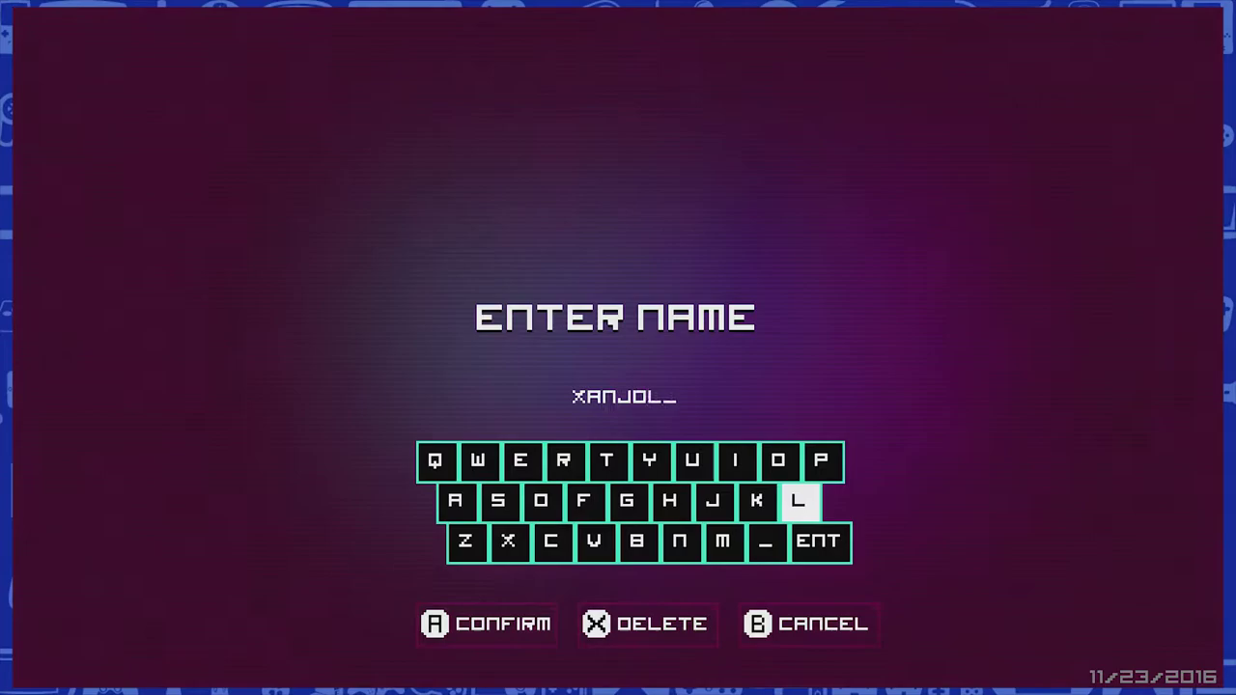
key("Up")
key("Right")
key("Right")
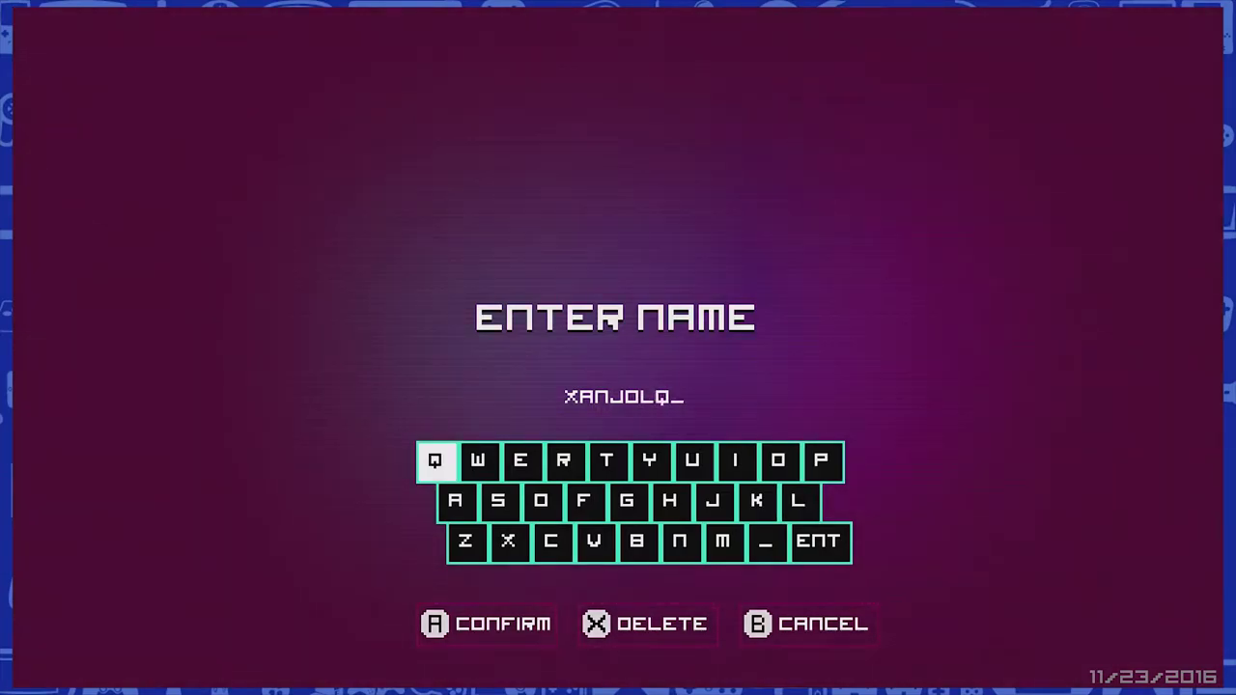
key("Left")
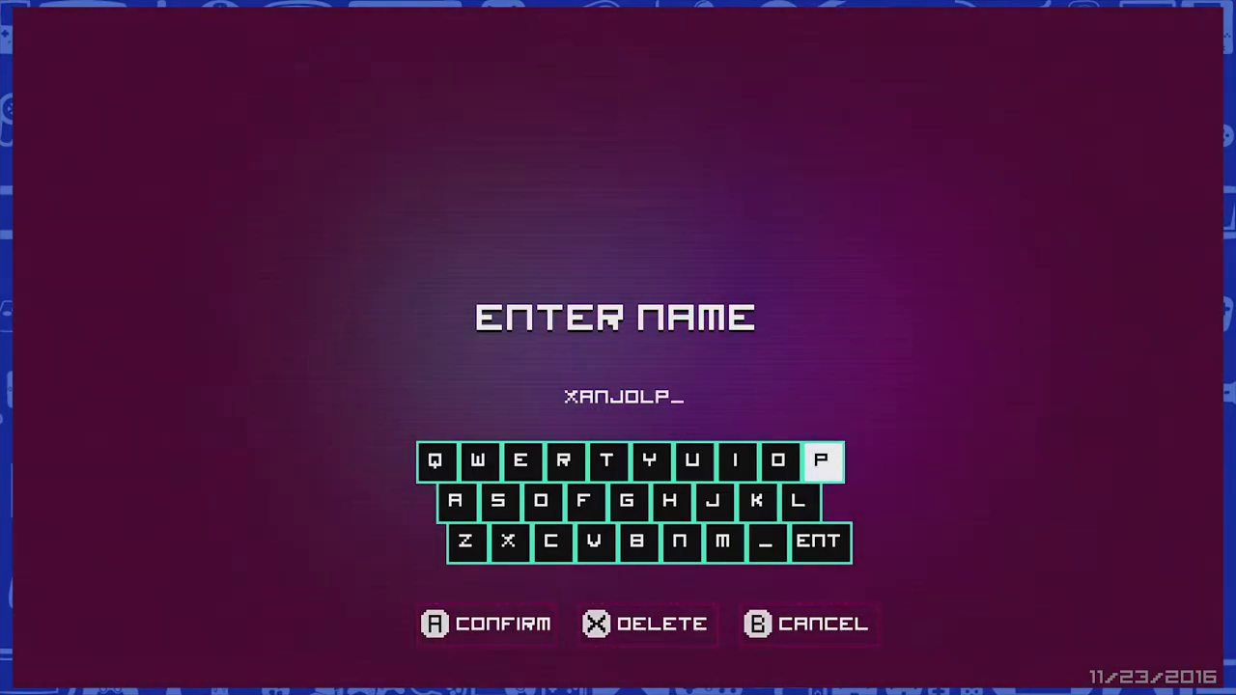
key("Down")
key("Down")
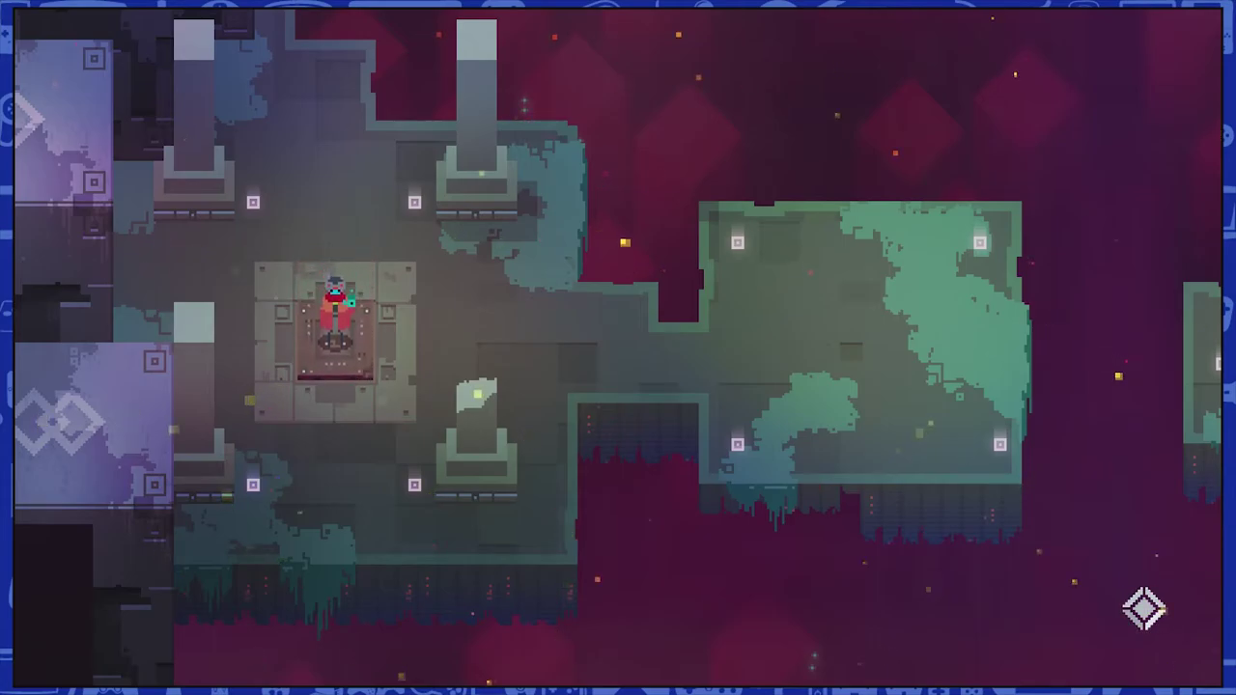
Step: Walk off the elevator through the plaza and dash across the gap
key("w")
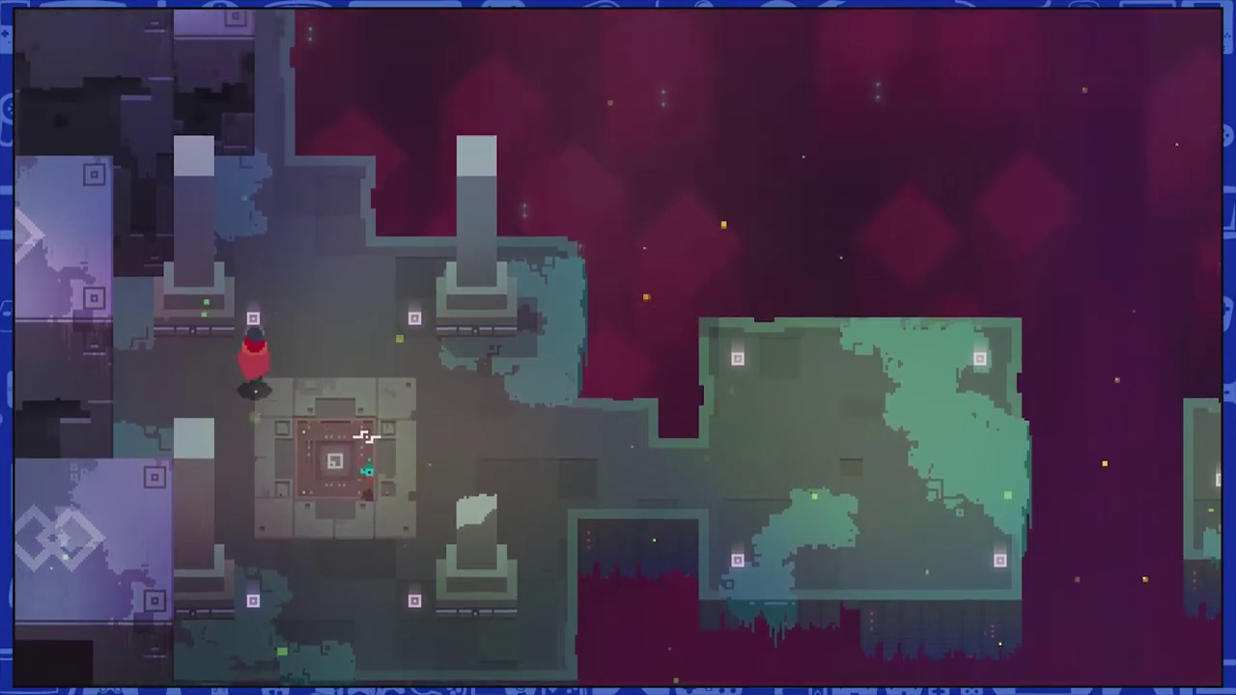
key("w")
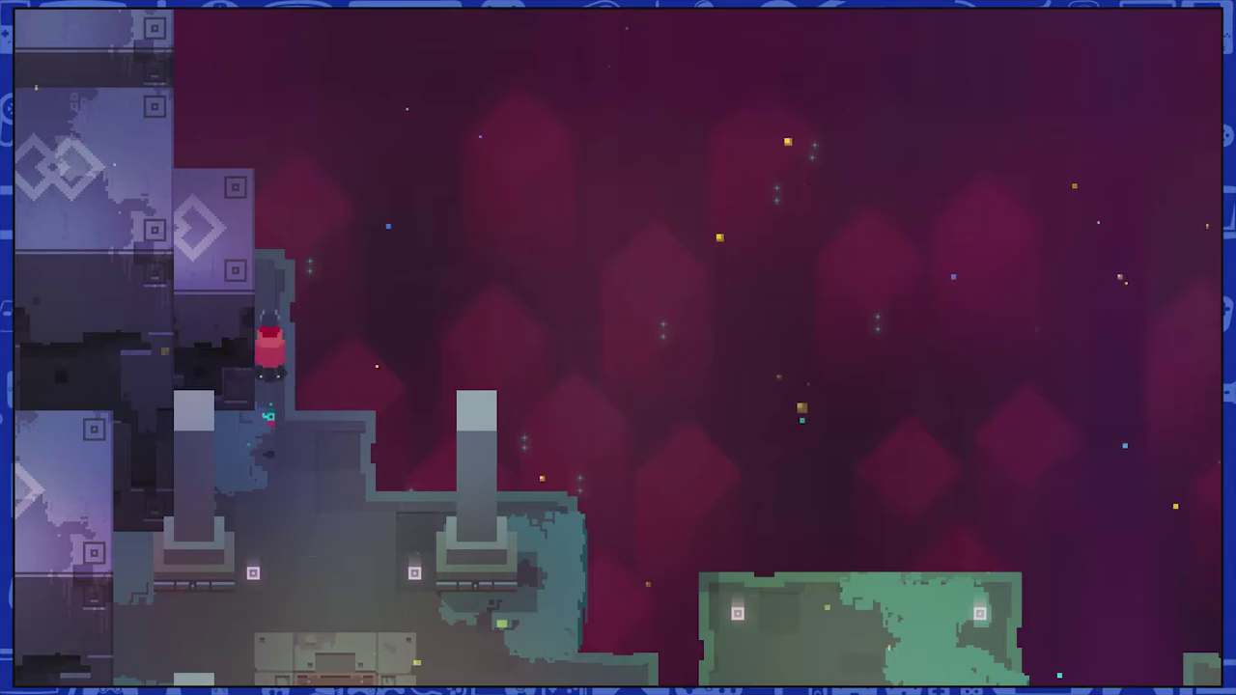
key("s")
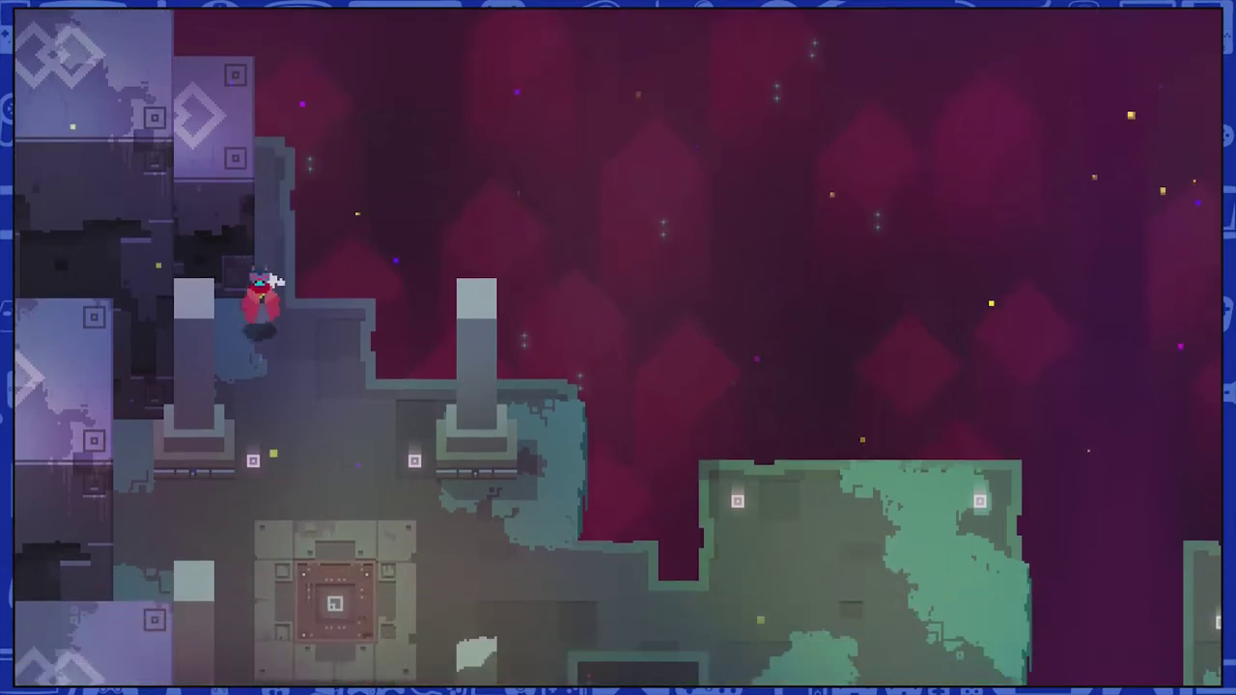
key("a")
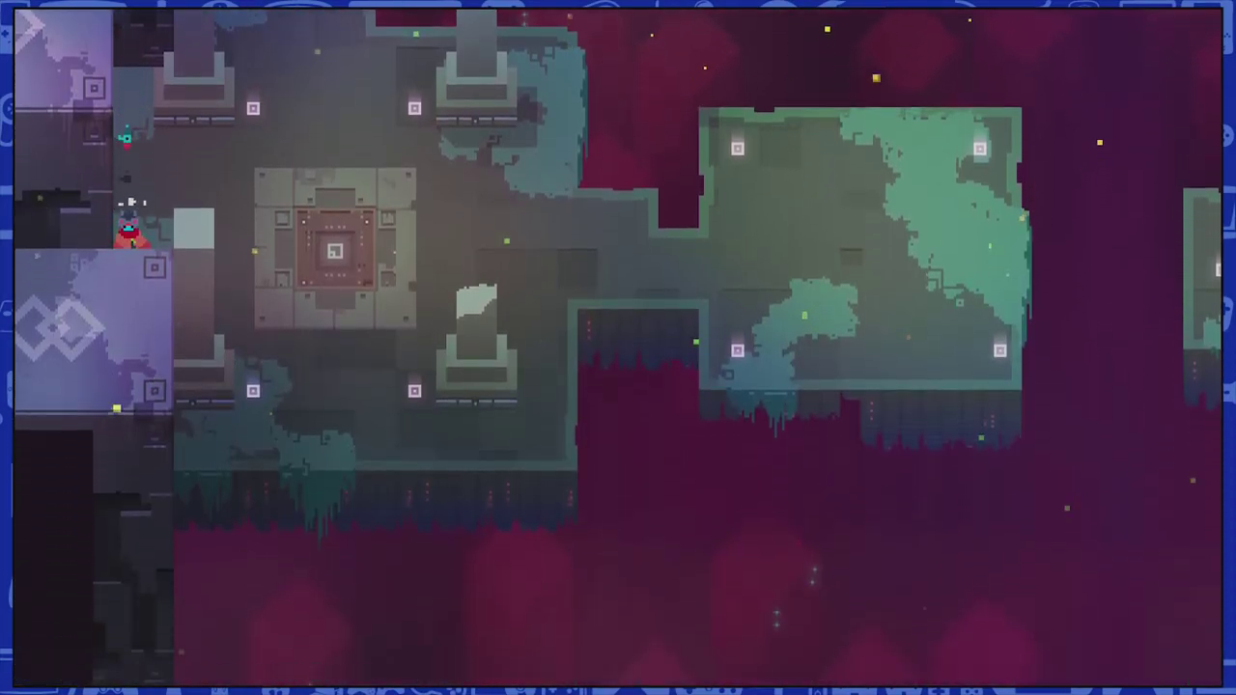
key("d")
key("d")
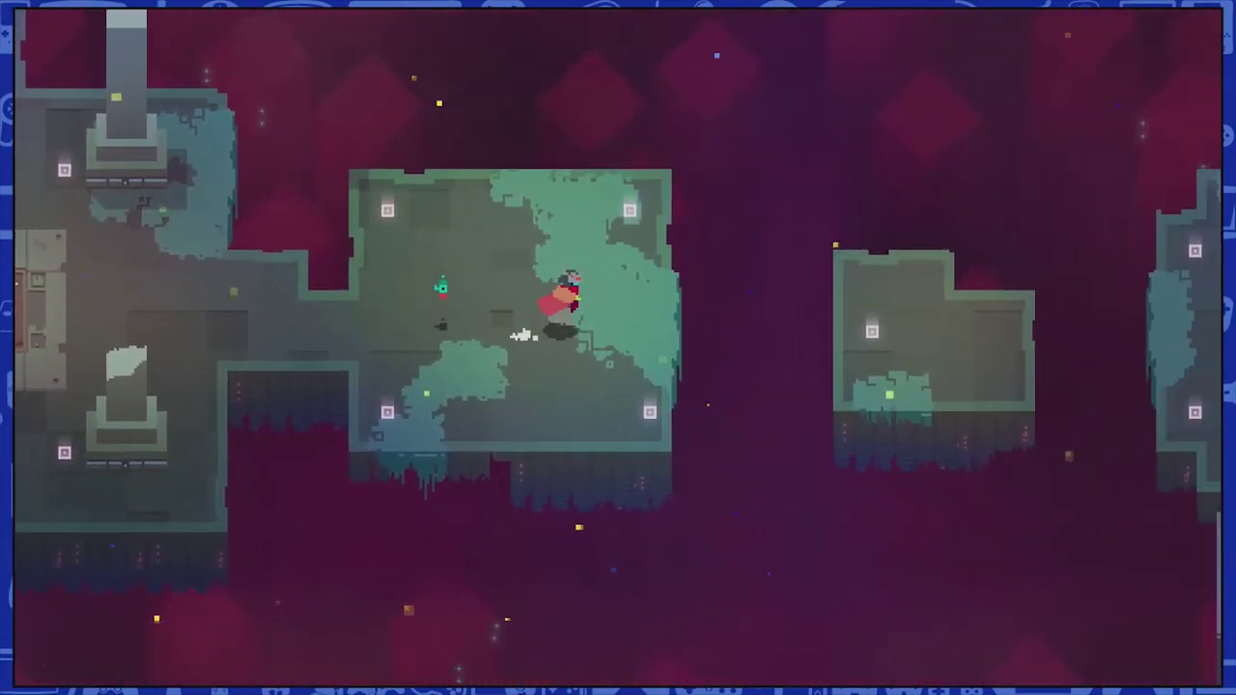
key("d")
key("space")
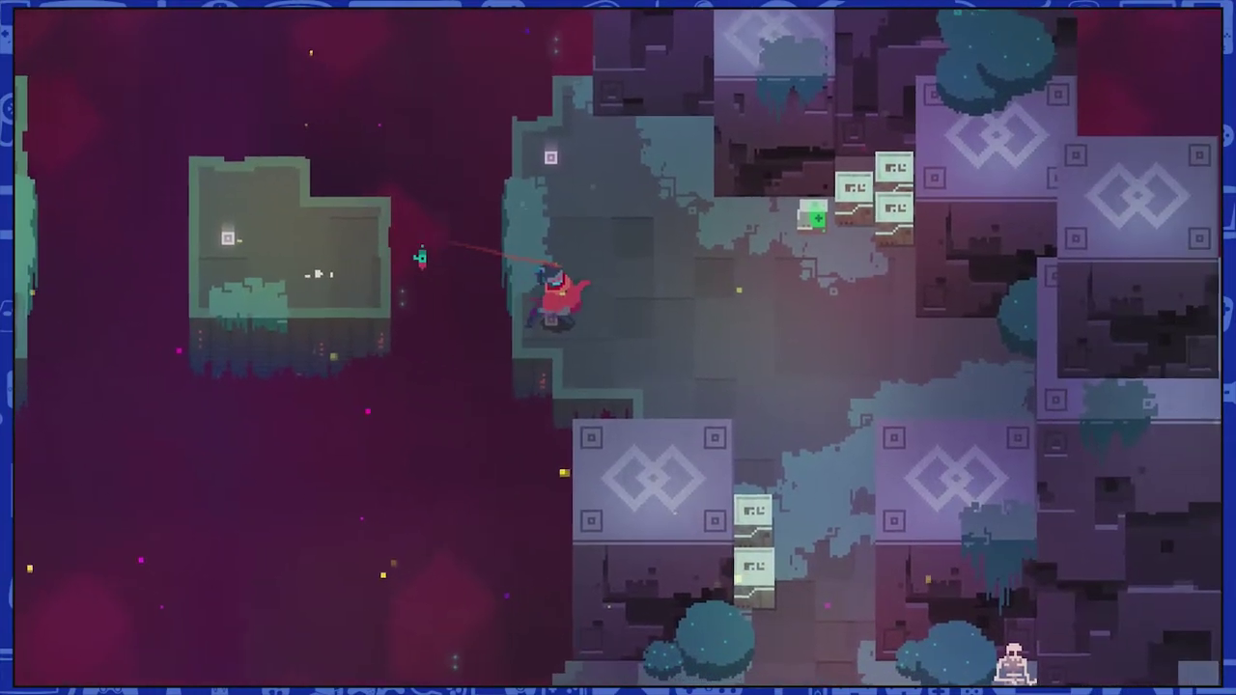
key("d")
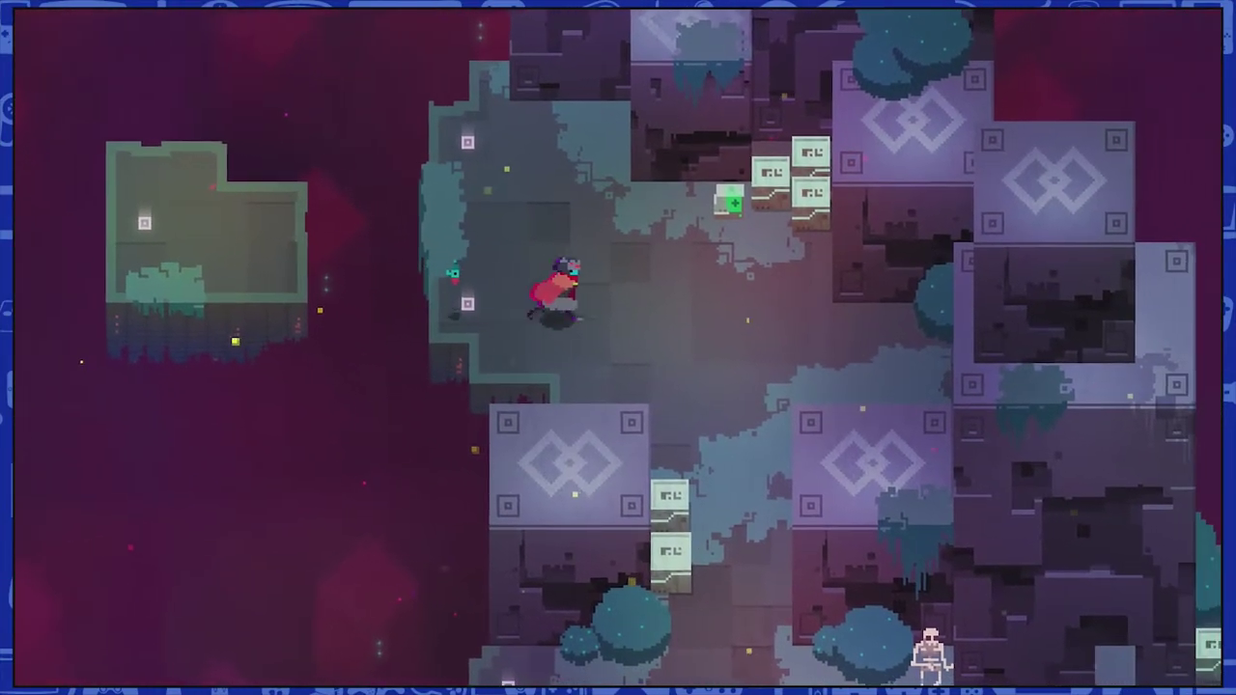
Step: Break the crates and slash the skeleton and green creature in the plaza
key("w")
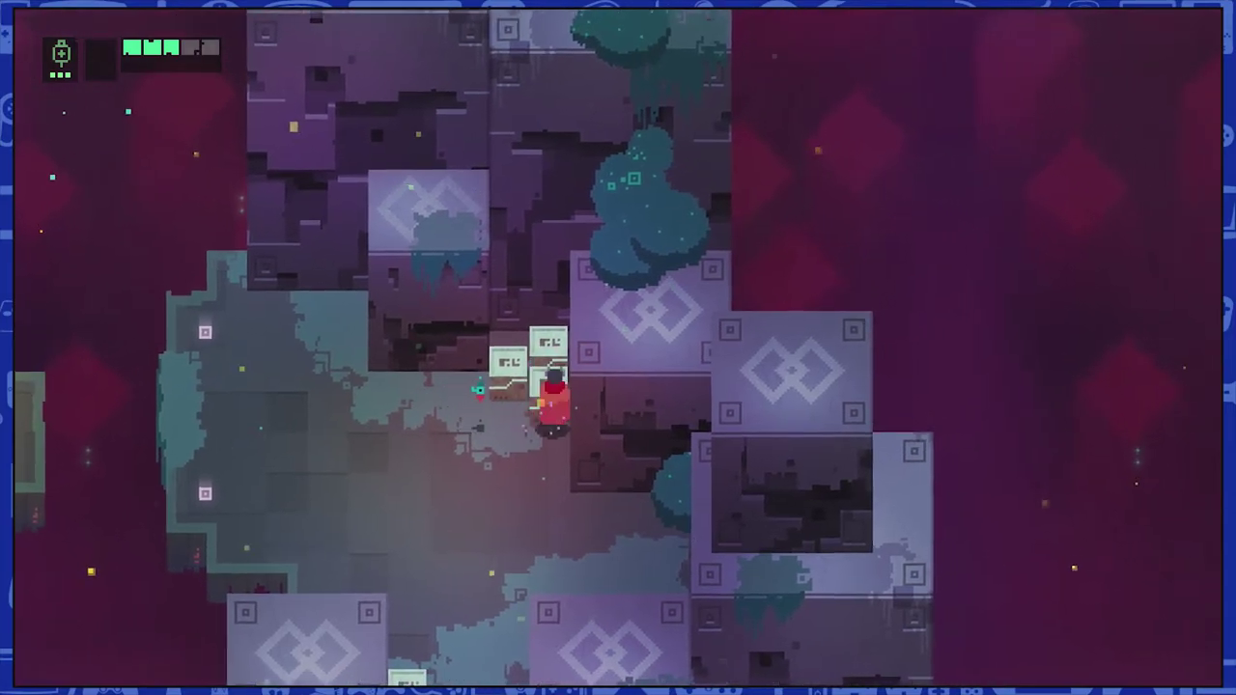
left_click(618, 386)
key("w")
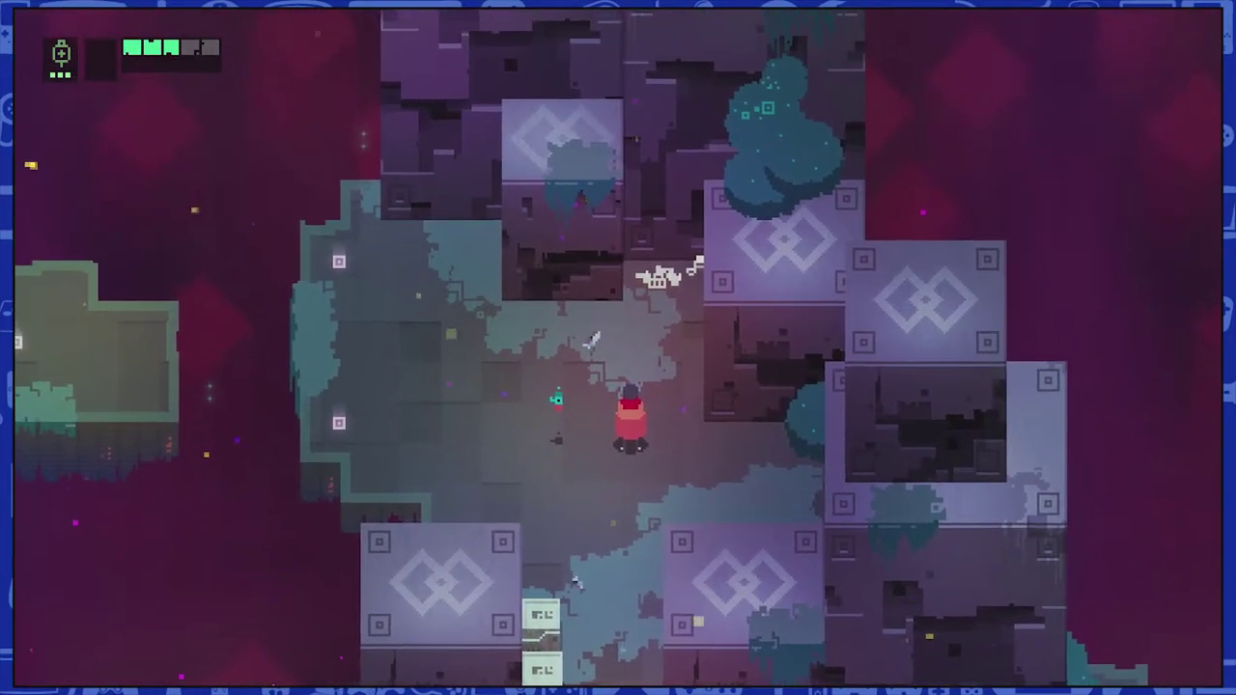
key("s")
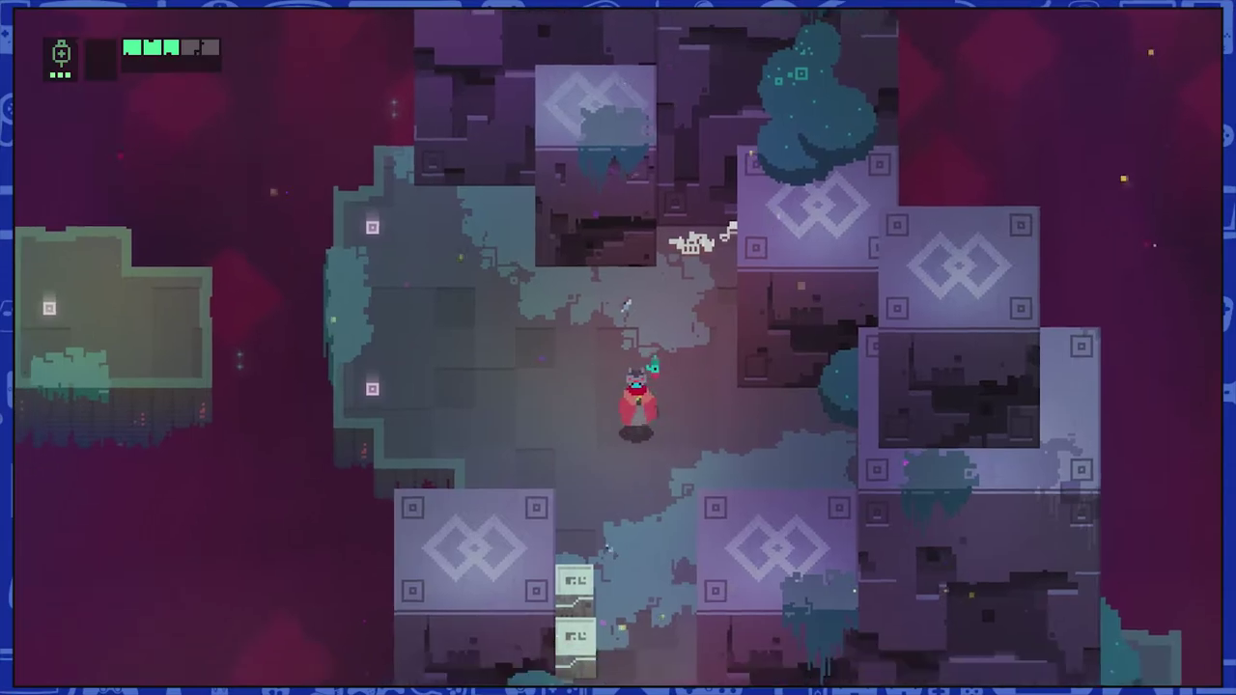
key("s")
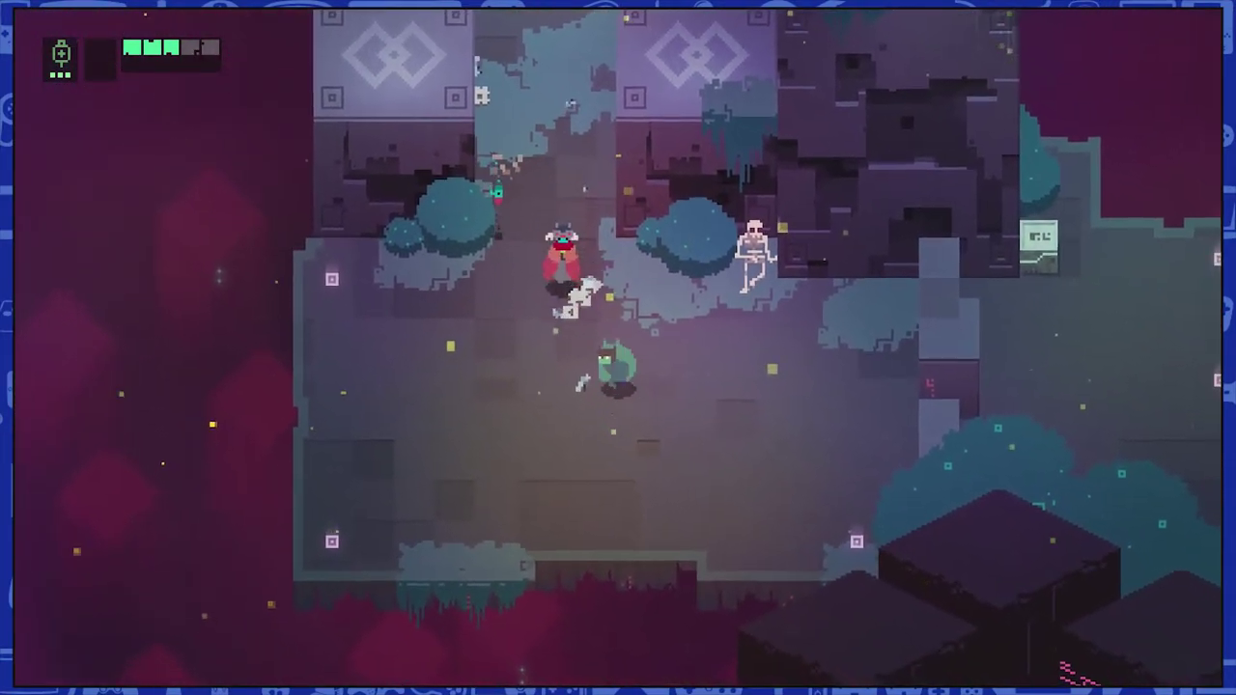
key("s")
left_click(618, 367)
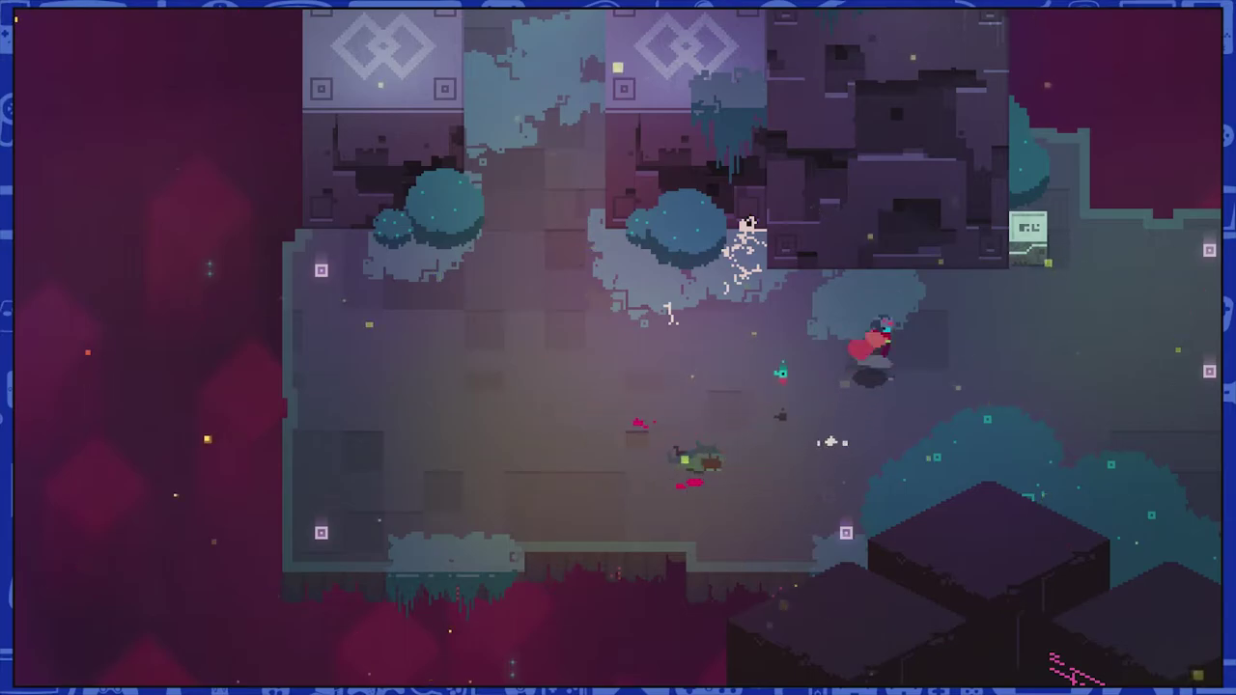
Step: Climb the ledge, dash across the grey platform, and reach the small pale figure
key("d")
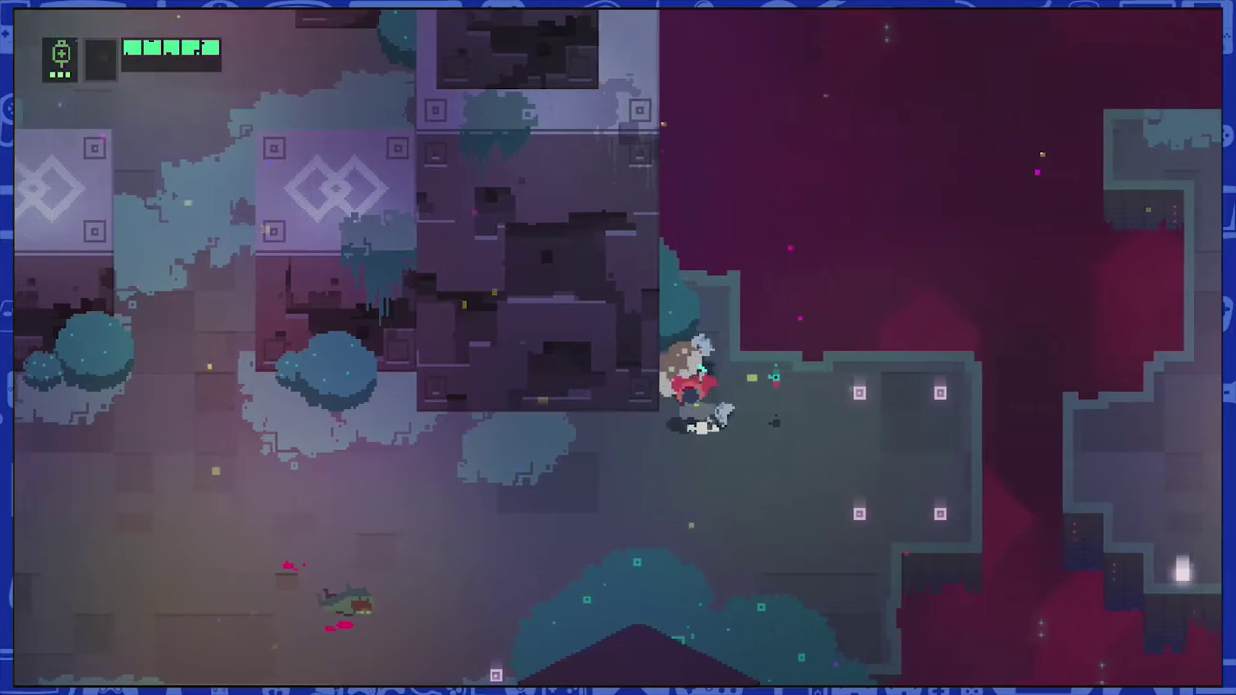
key("s")
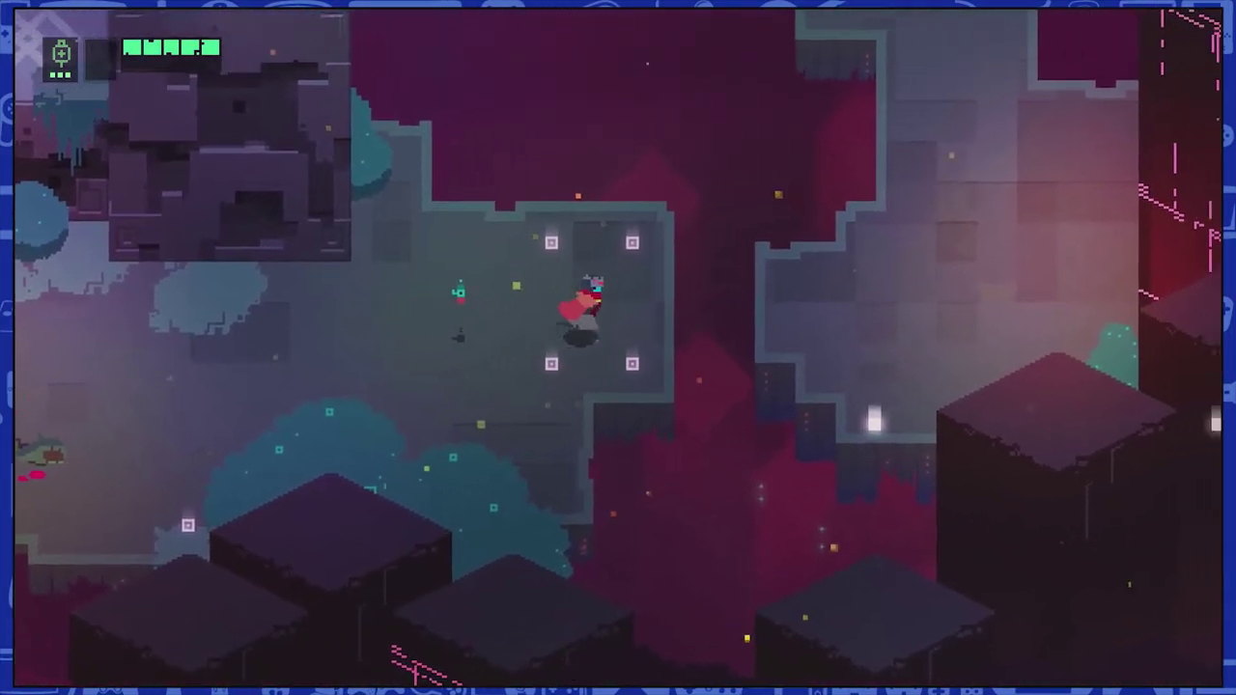
key("d")
key("w")
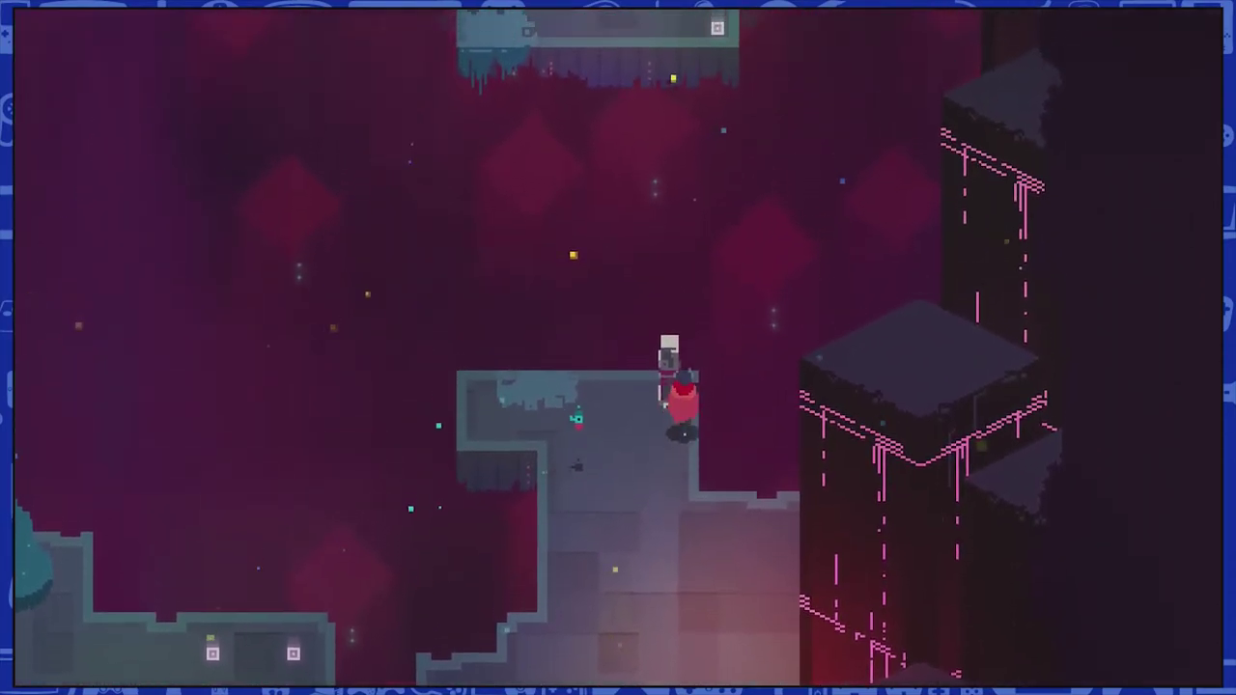
Step: Raise the path and walk up it into the room with the fallen figure
key("e")
key("w")
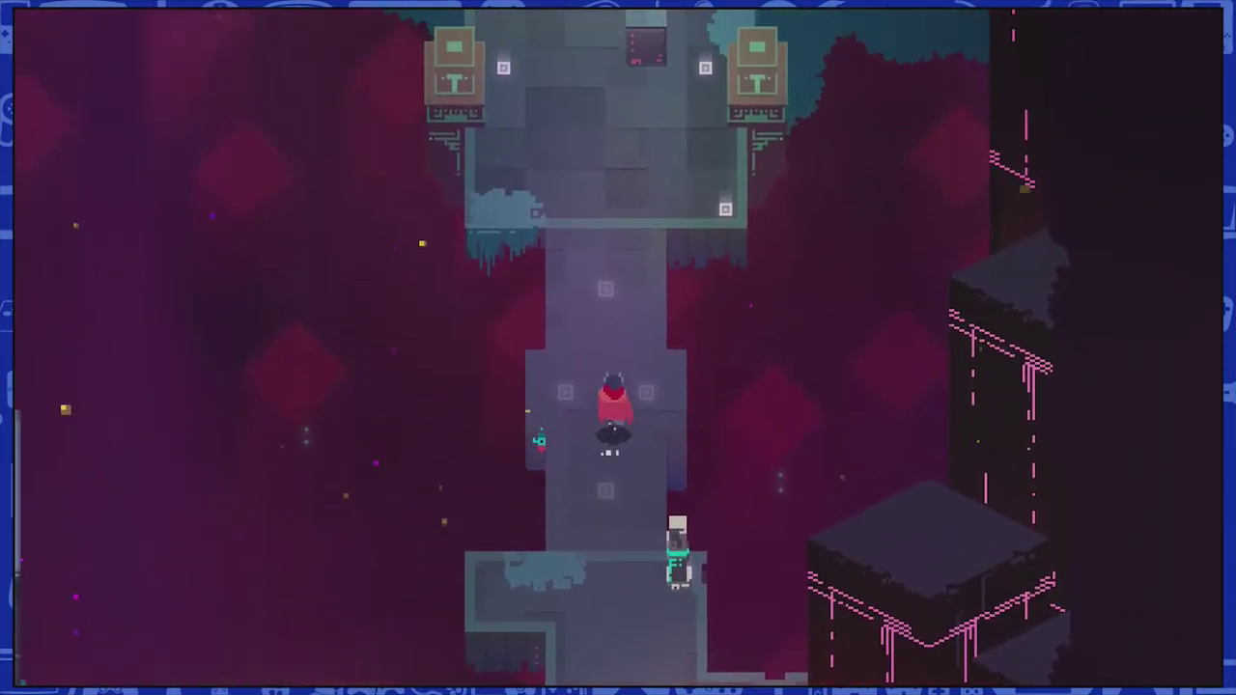
key("w")
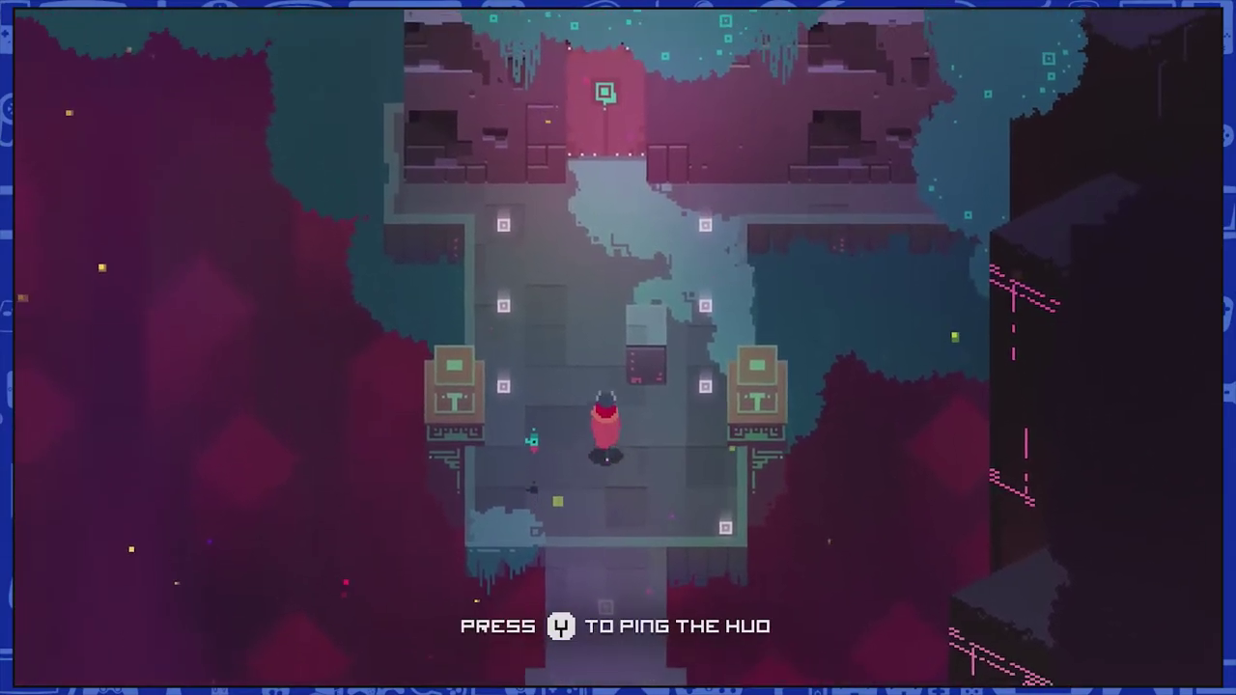
key("w")
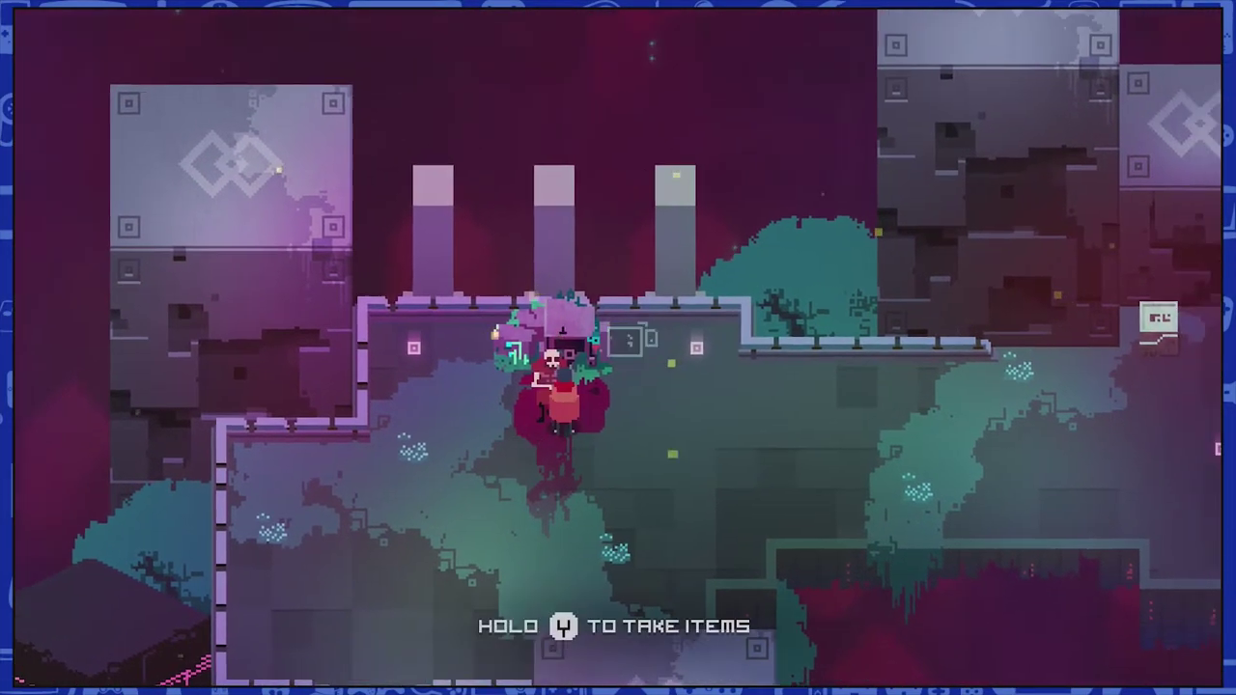
Step: Talk with the fallen figure, then walk north up the corridor into the machine hall
key("y")
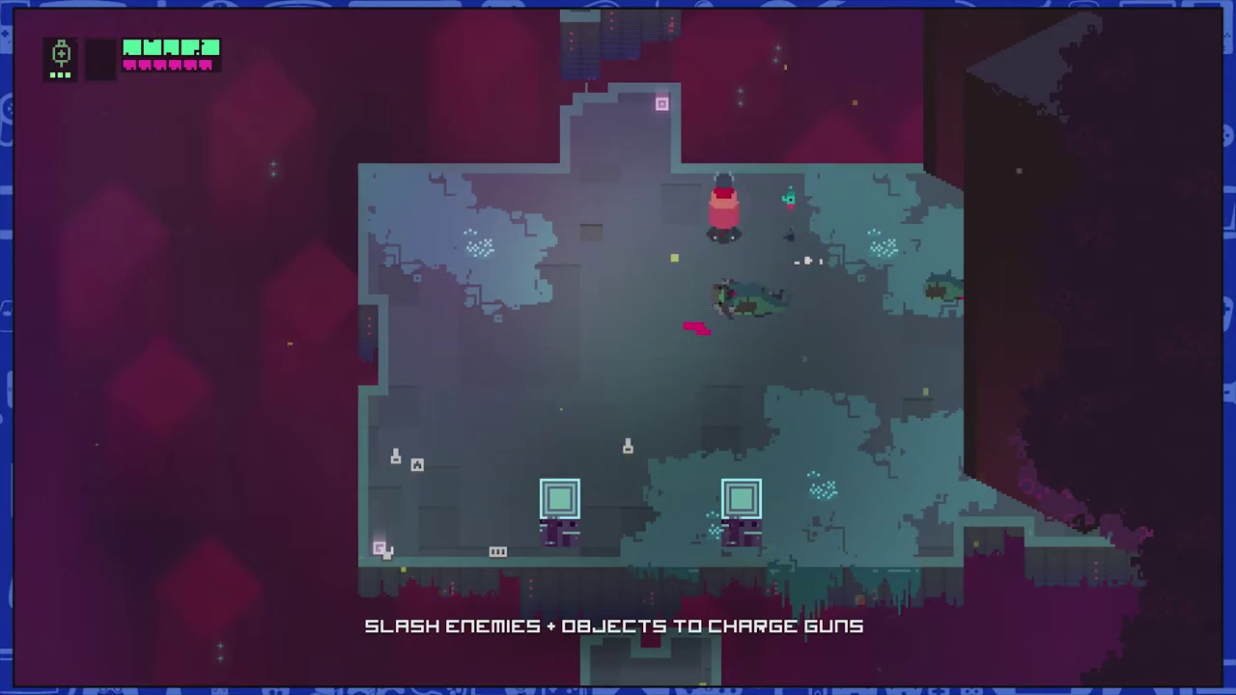
key("w")
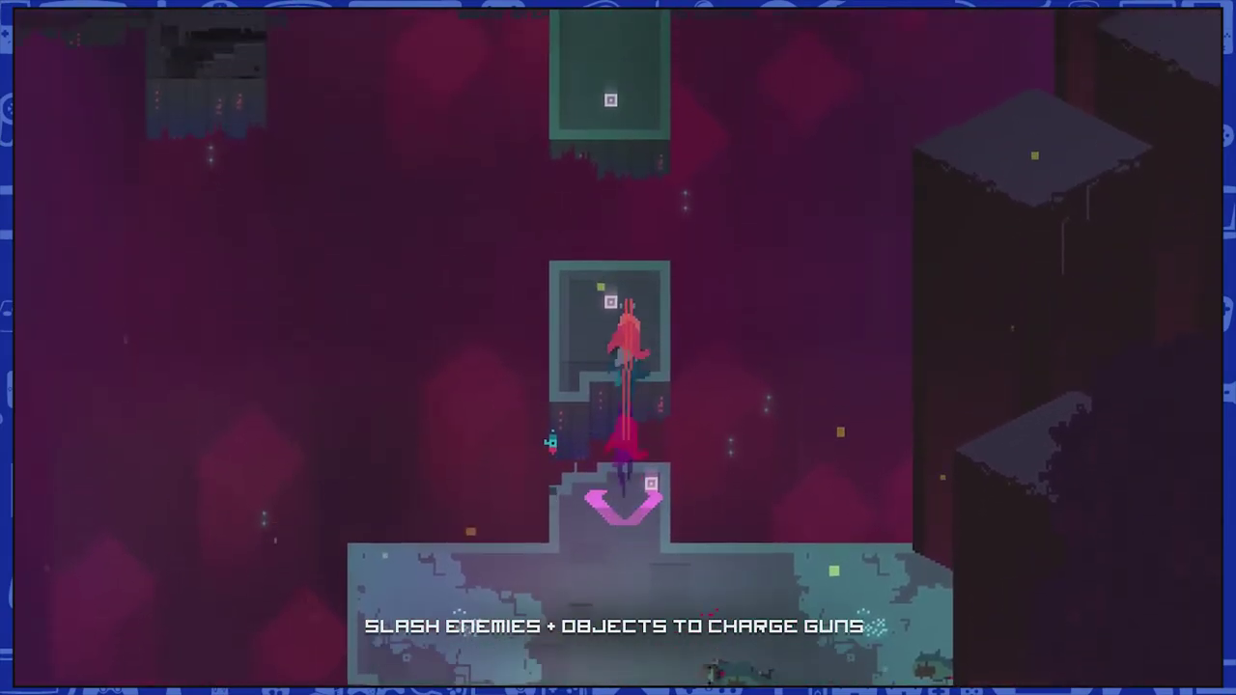
key("w")
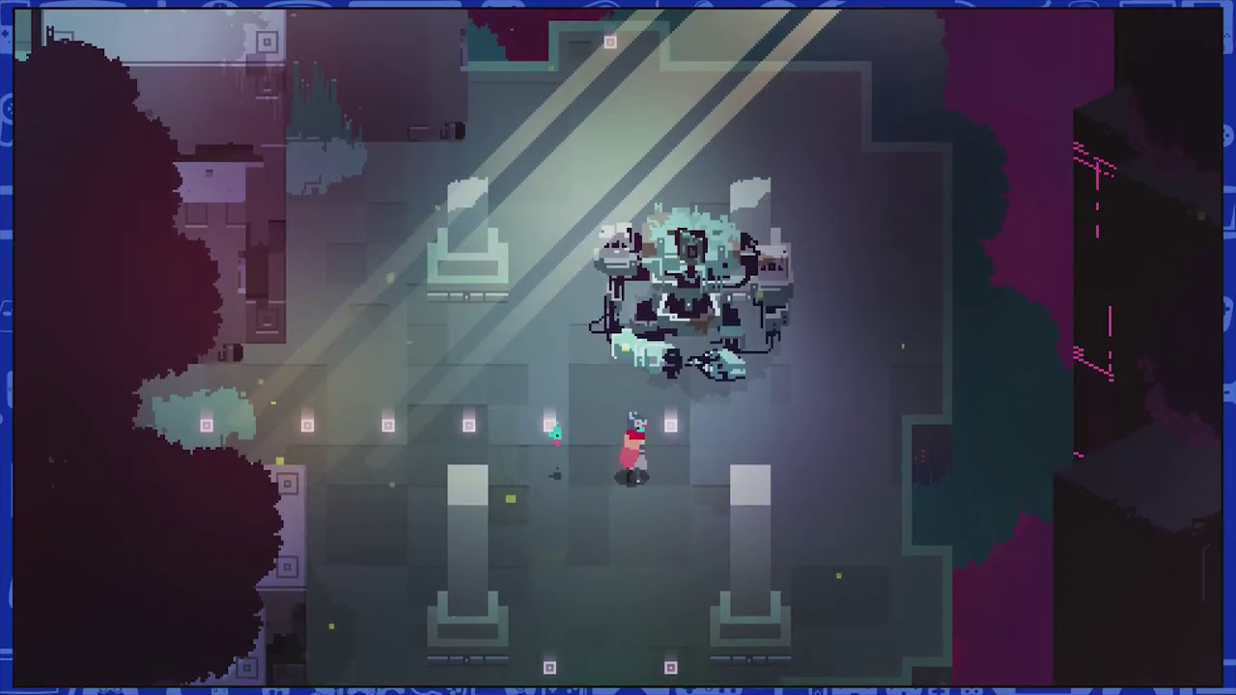
Step: Walk past the broken machine and through the dark trees up to the pink console
key("w")
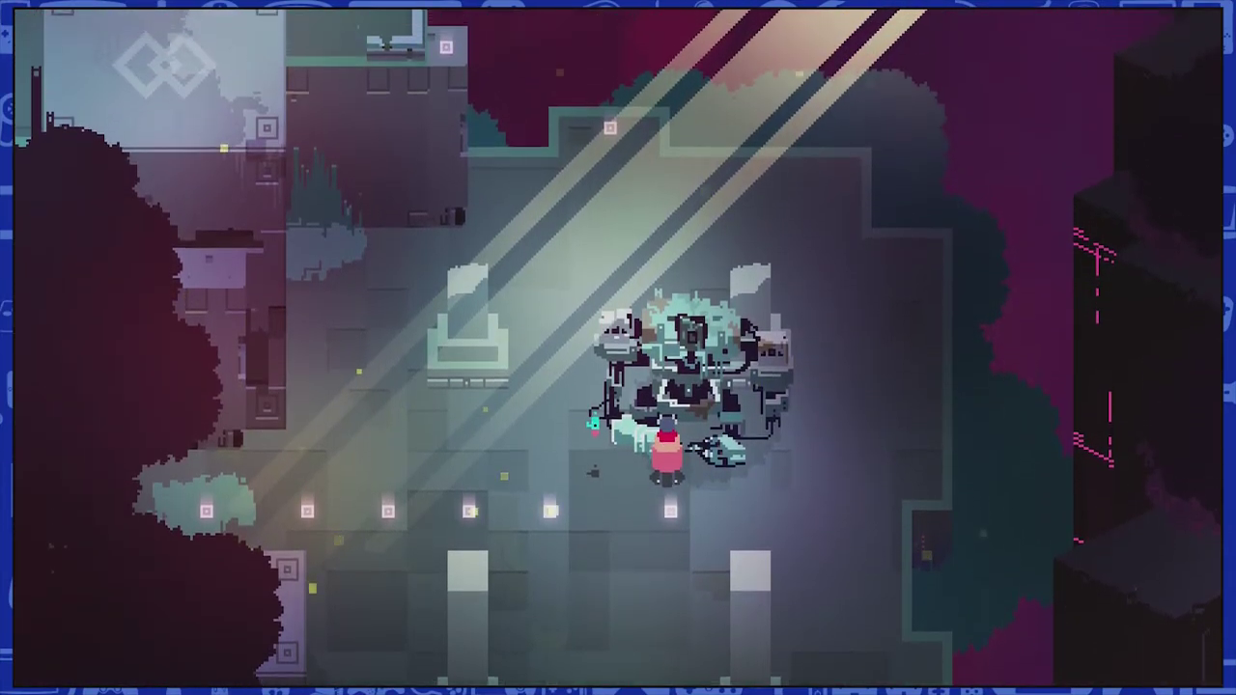
key("w")
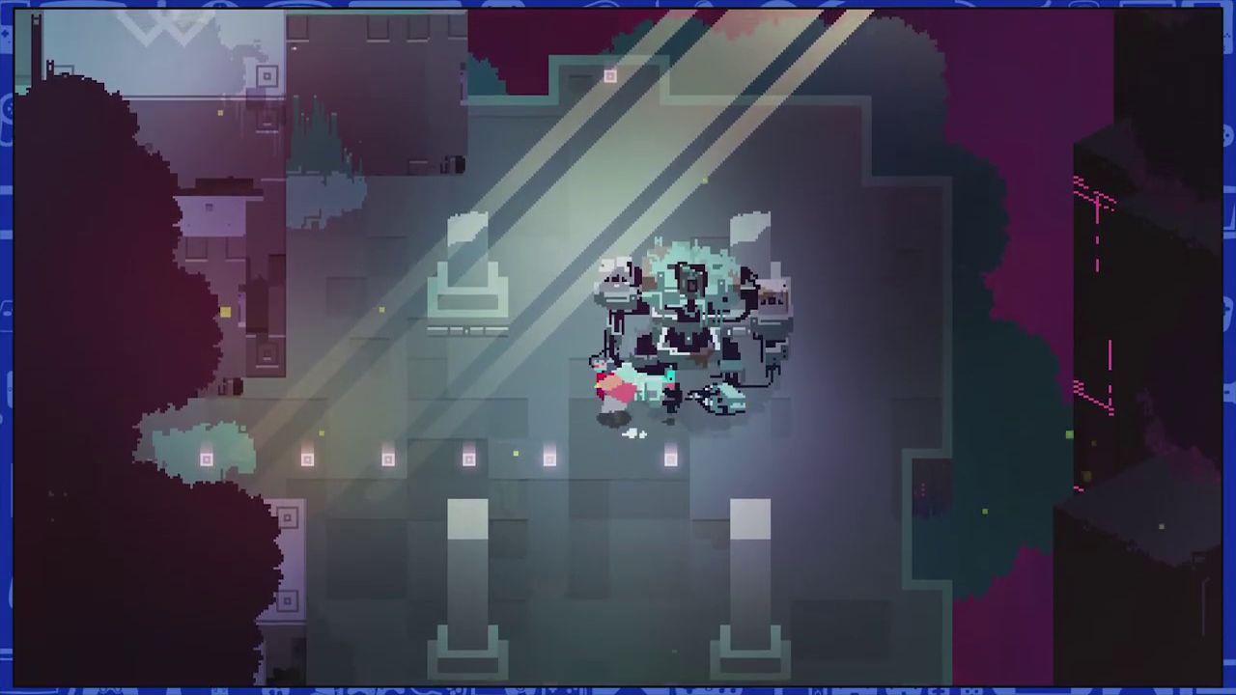
key("a")
key("w")
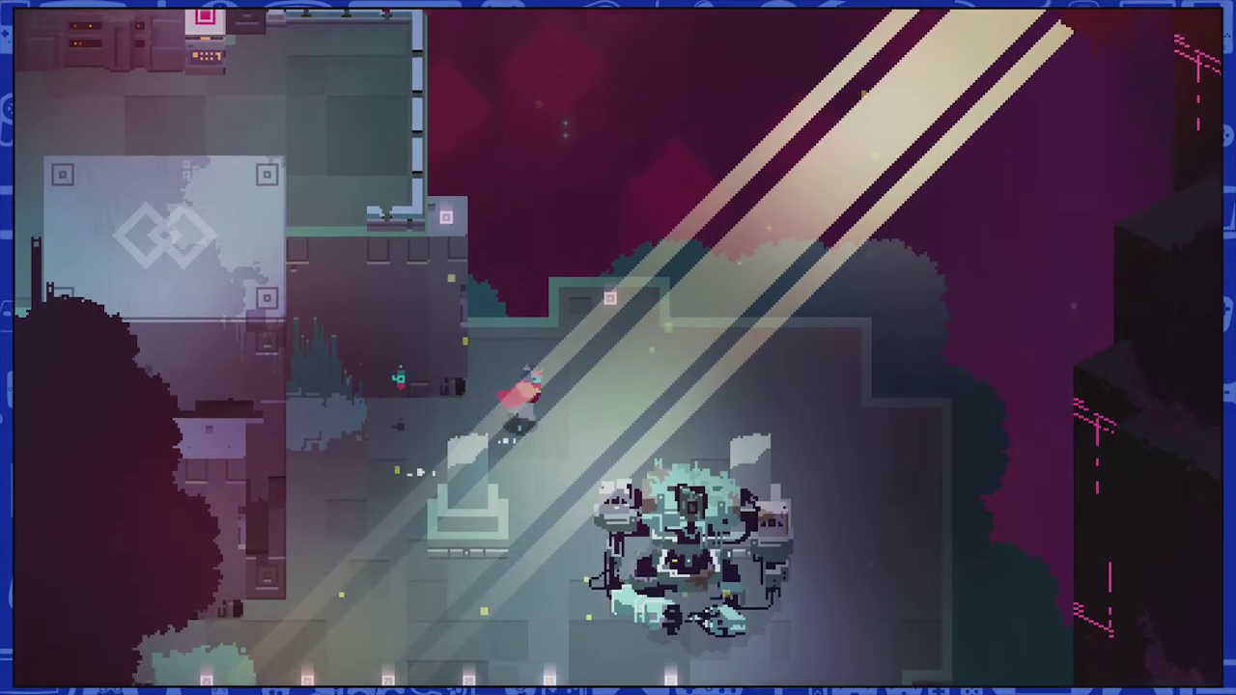
key("s")
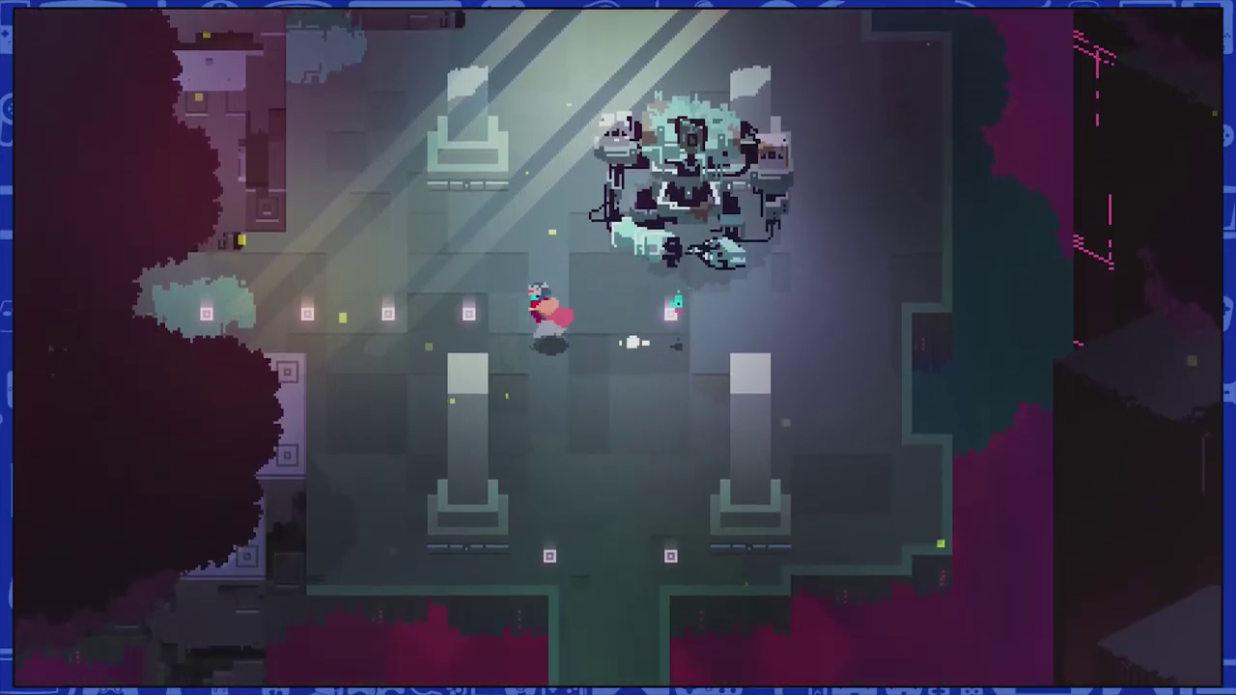
key("a")
key("a")
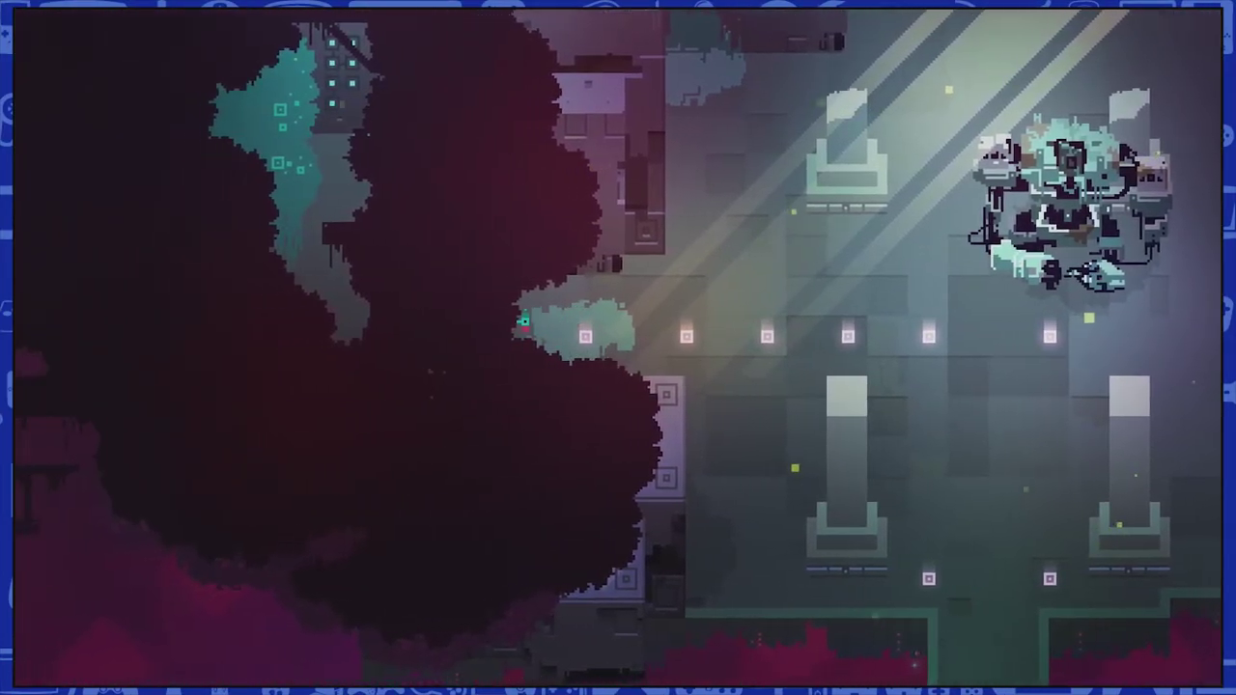
key("w")
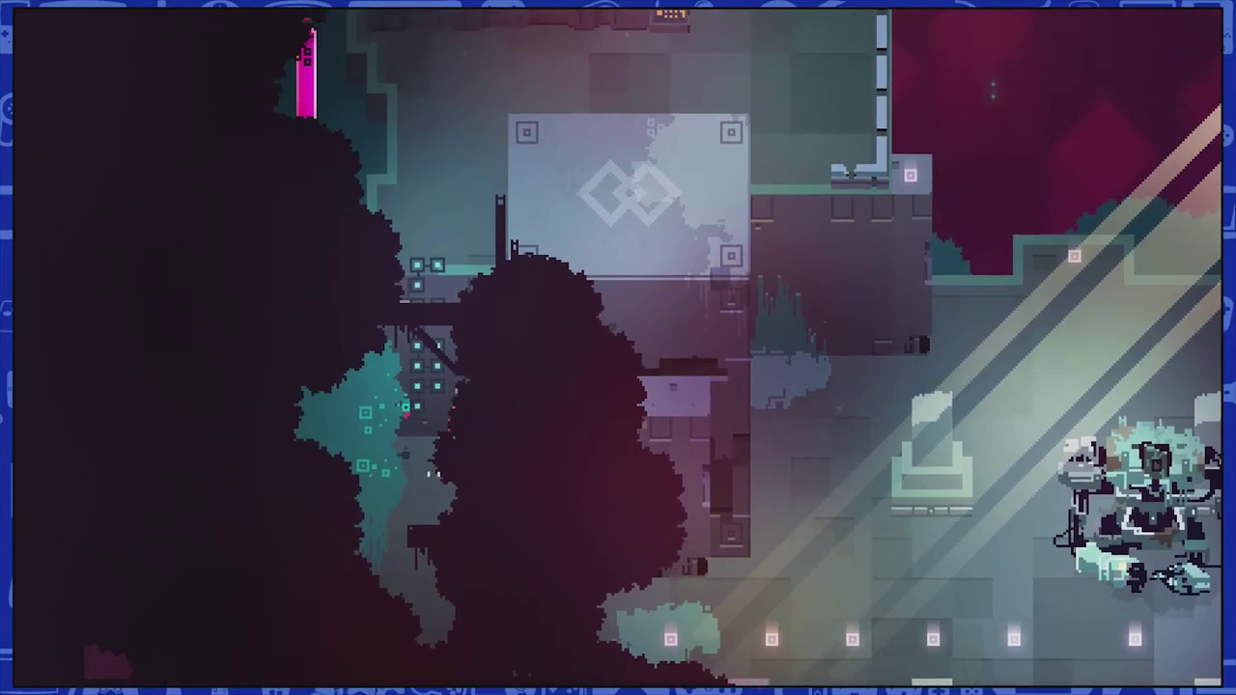
key("w")
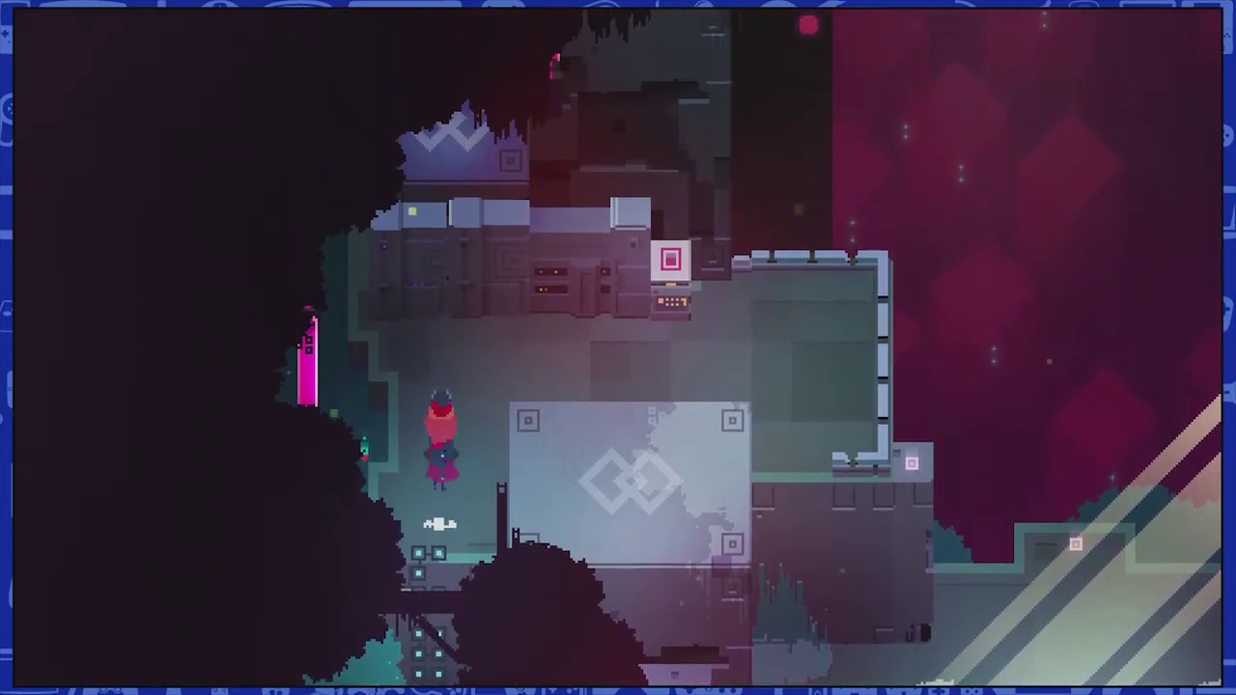
Step: Activate the pink console, then return past the machine into the northern corridor
key("w")
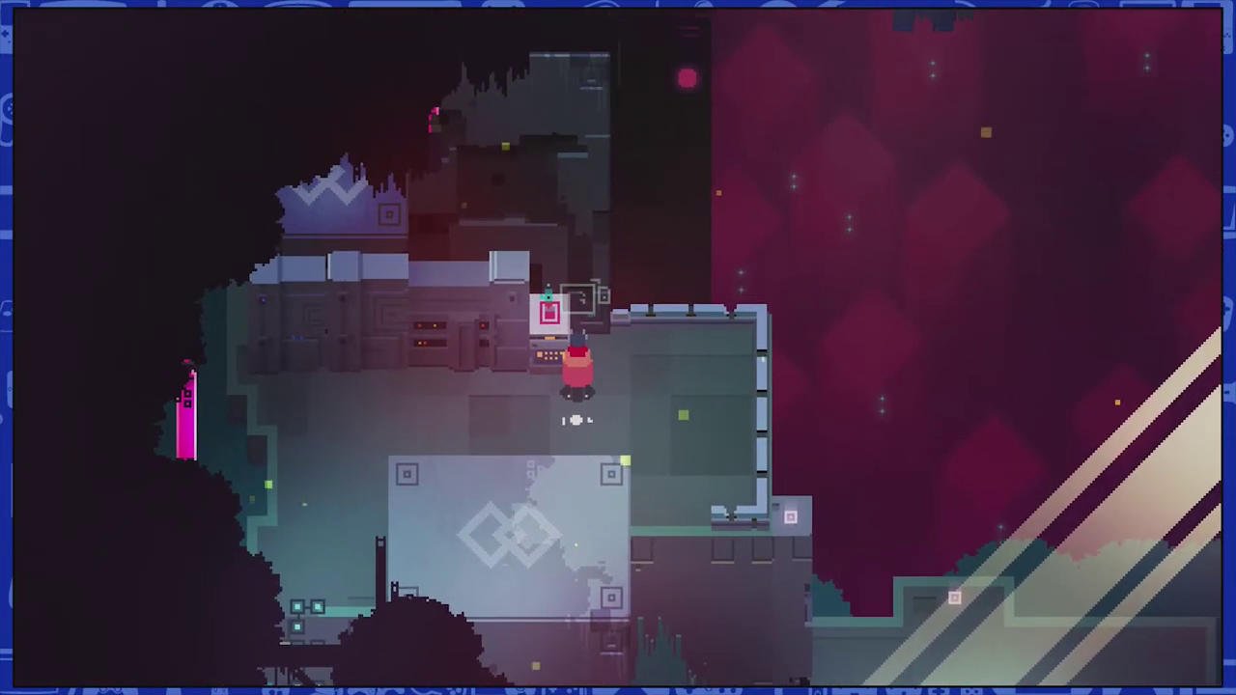
key("e")
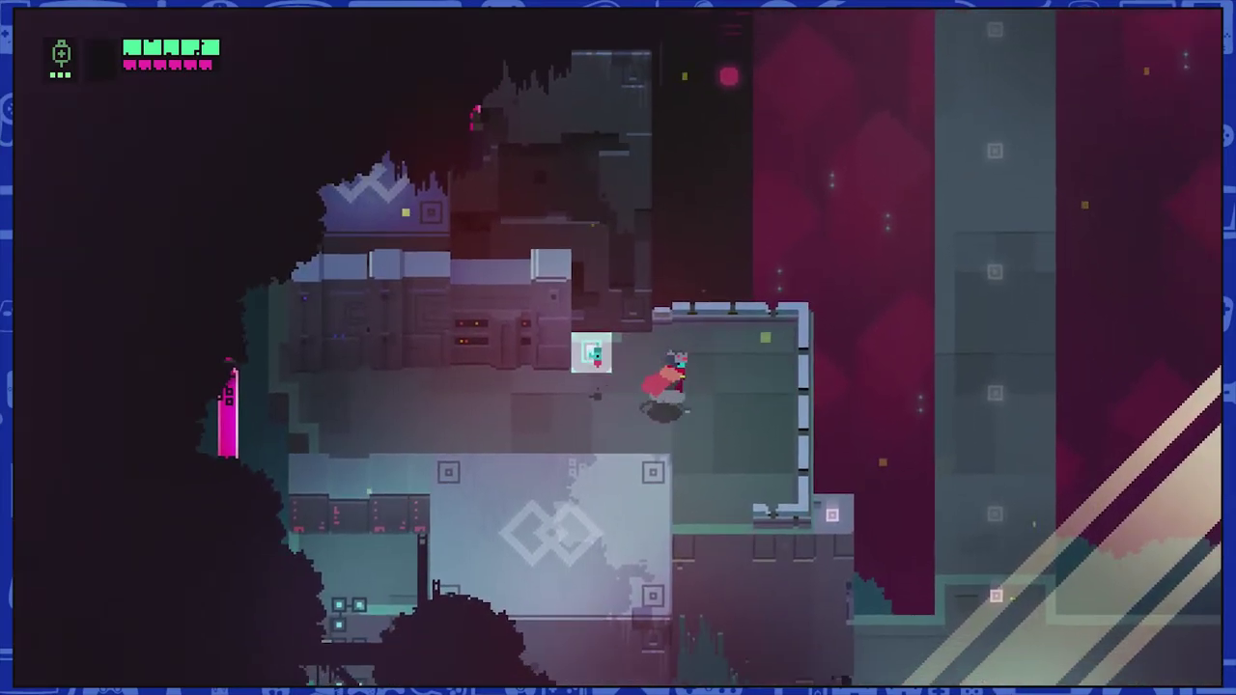
key("s")
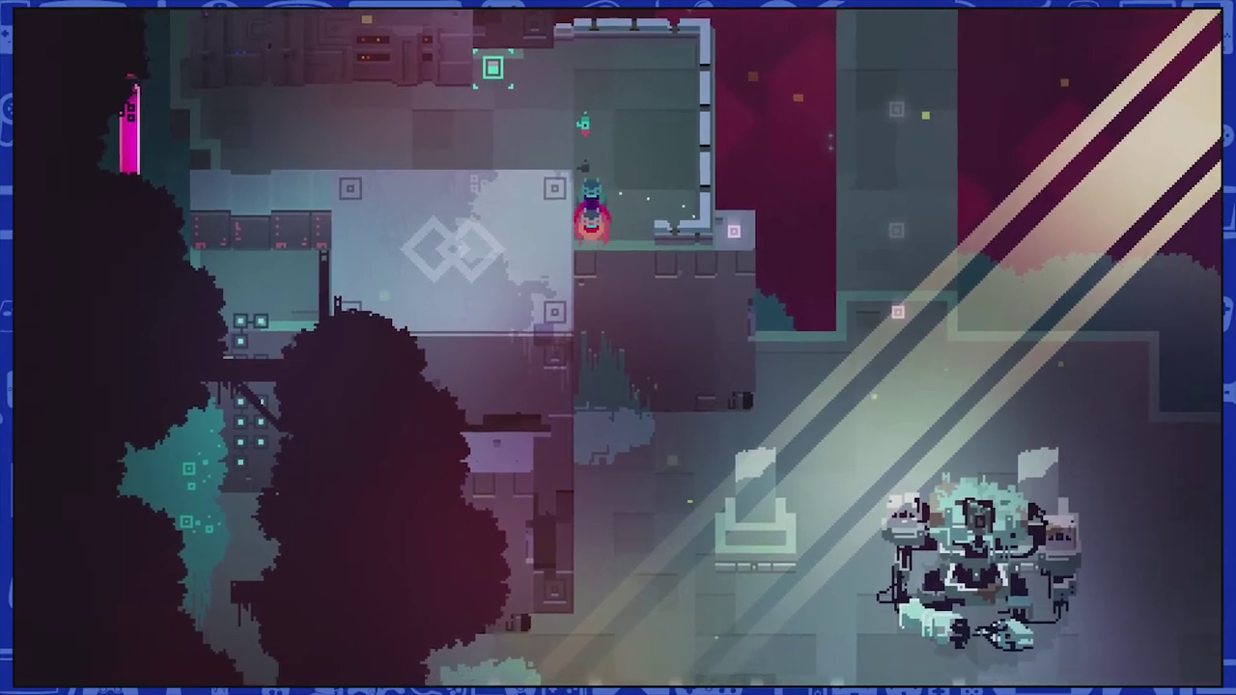
key("s")
key("d")
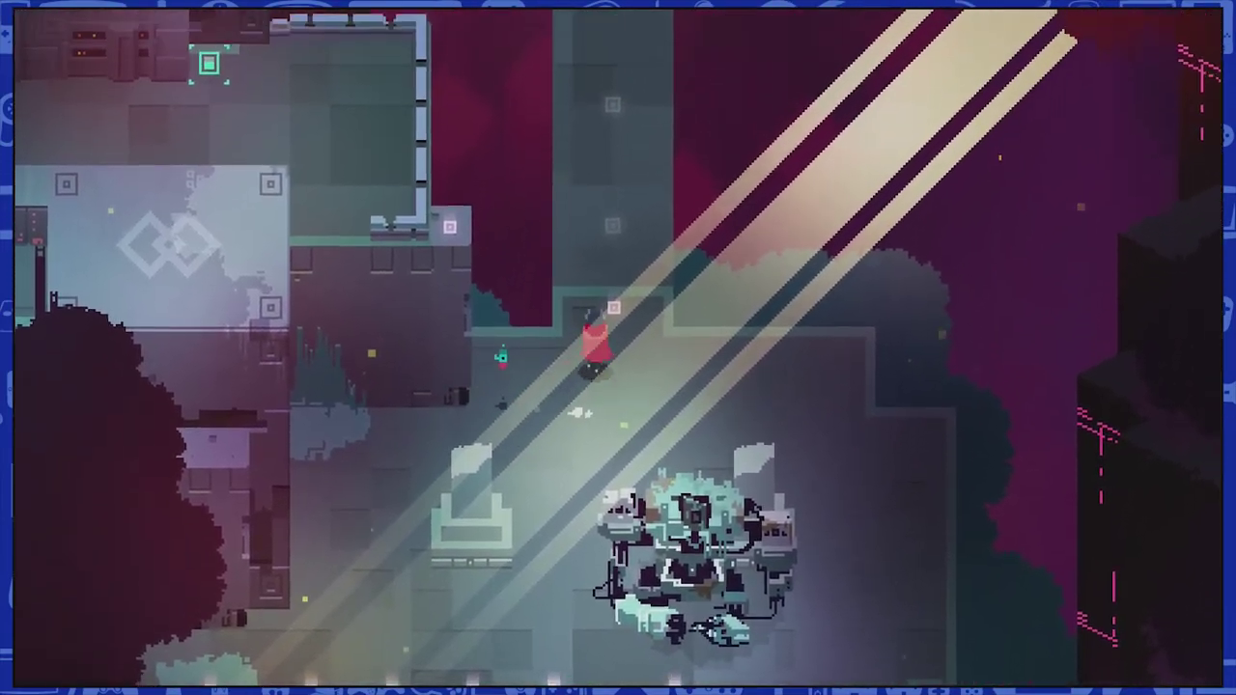
key("w")
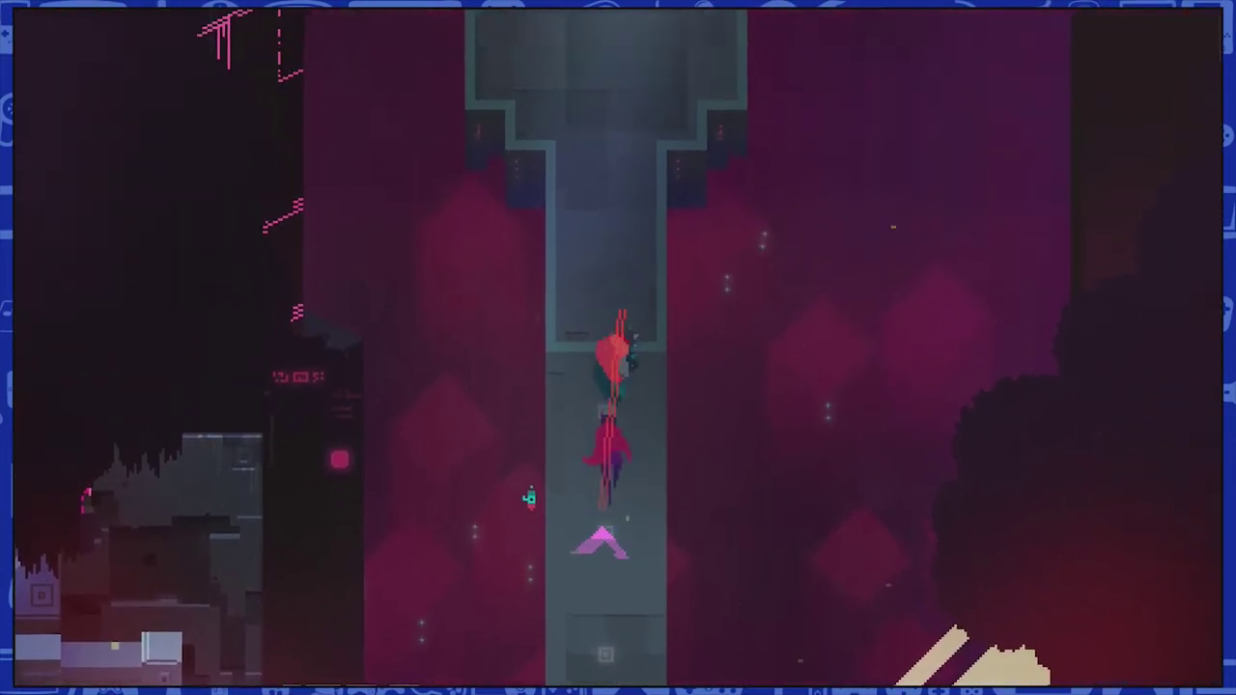
Step: Step onto the square lift pad at the corridor's end to ride up to the forest
key("w")
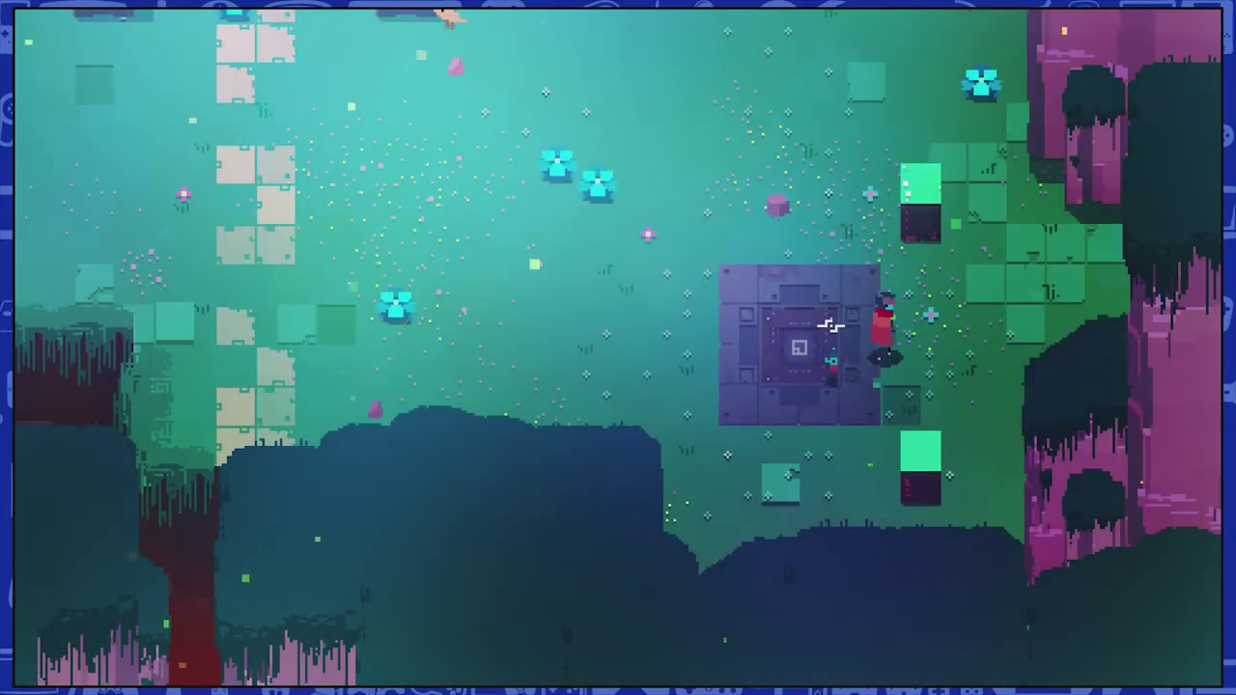
Step: Leave the lift pad and walk past the green tiles up beside the giant robot
key("w")
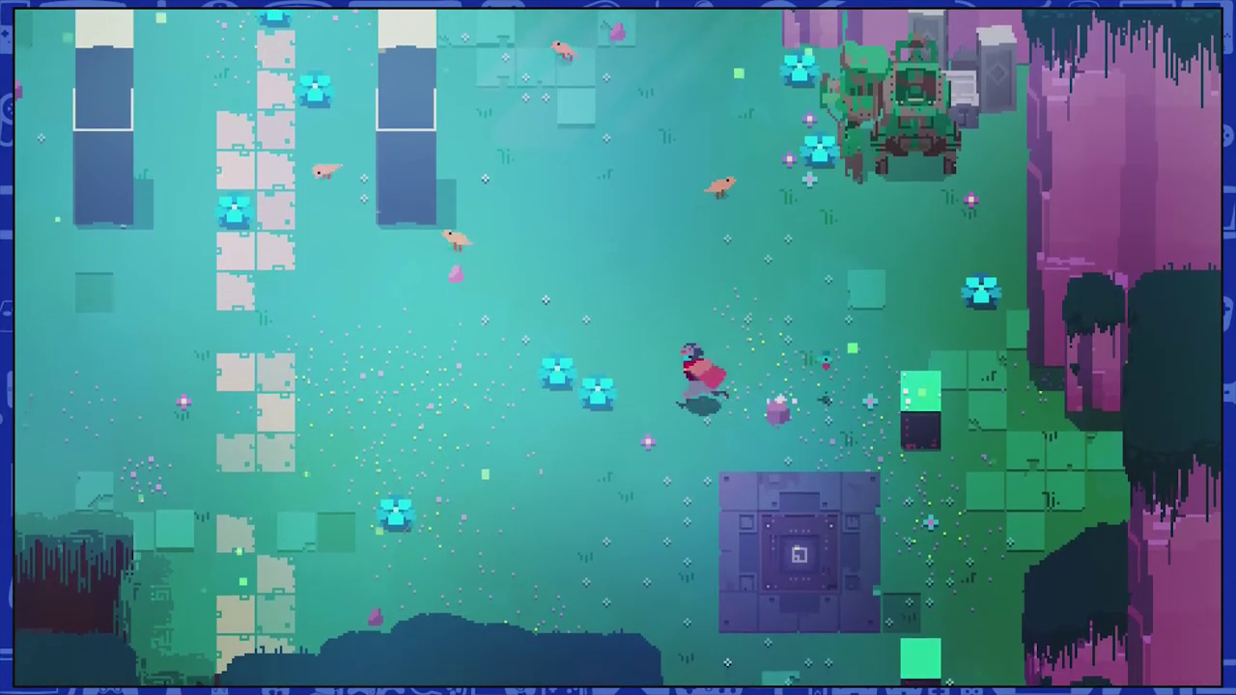
key("w")
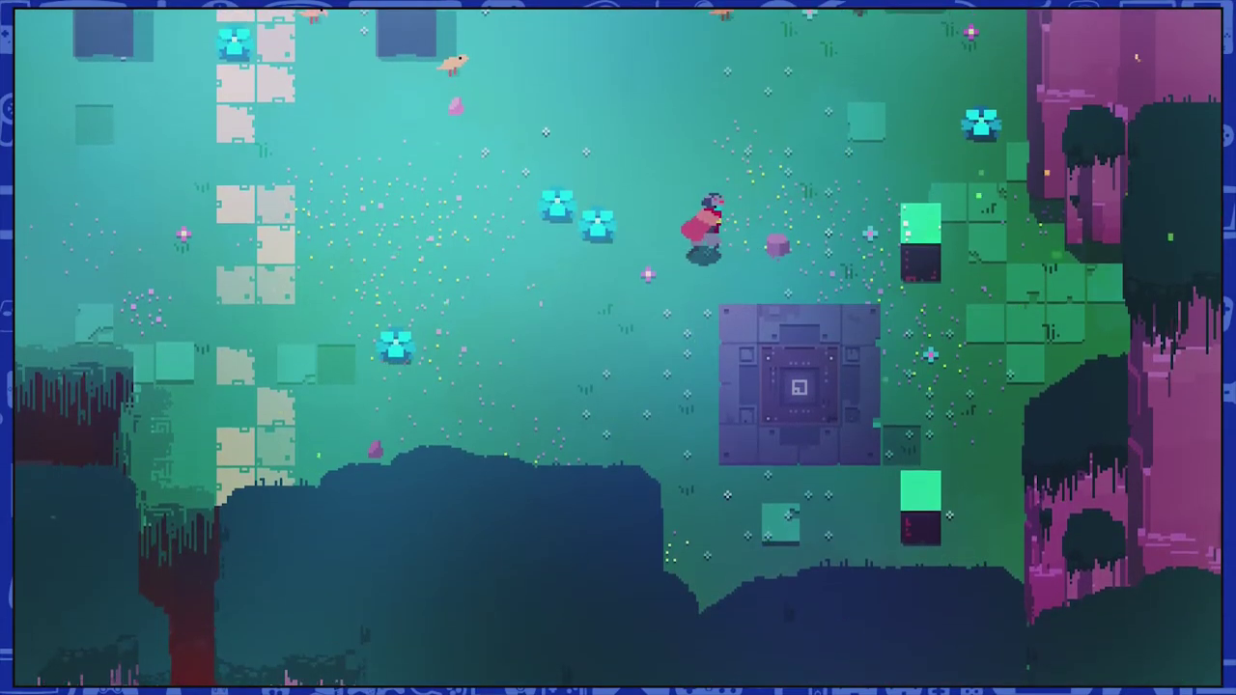
key("d")
key("s")
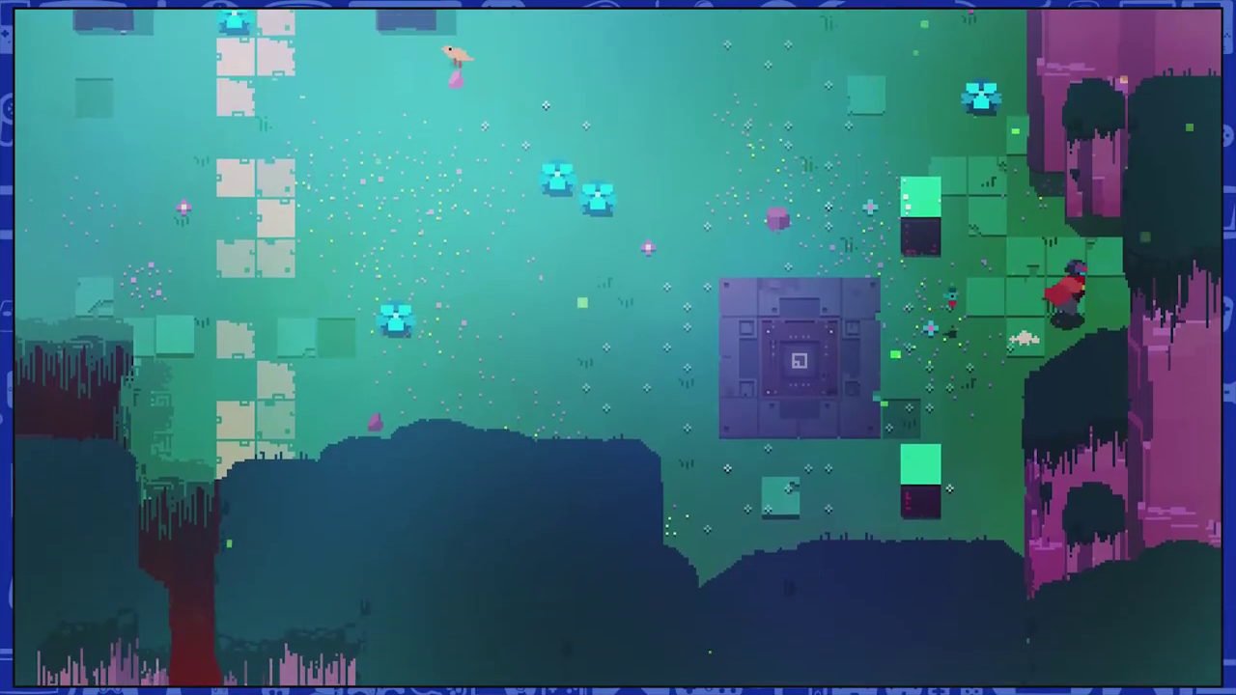
key("w")
key("w")
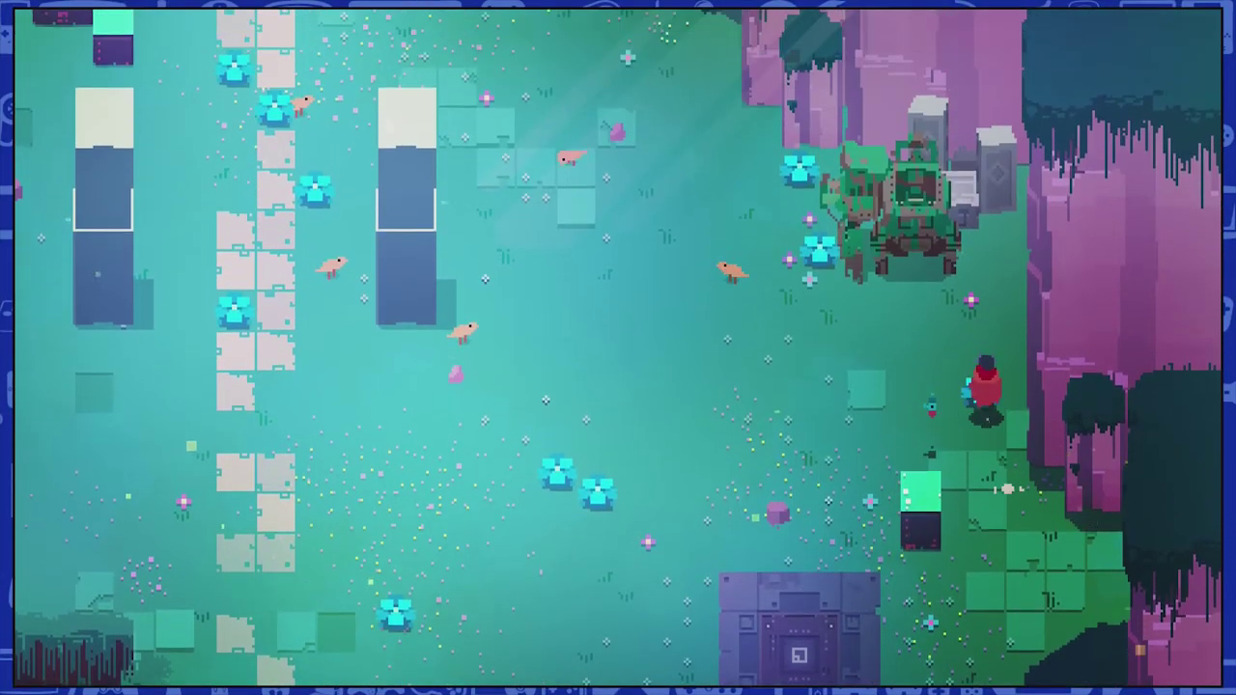
key("w")
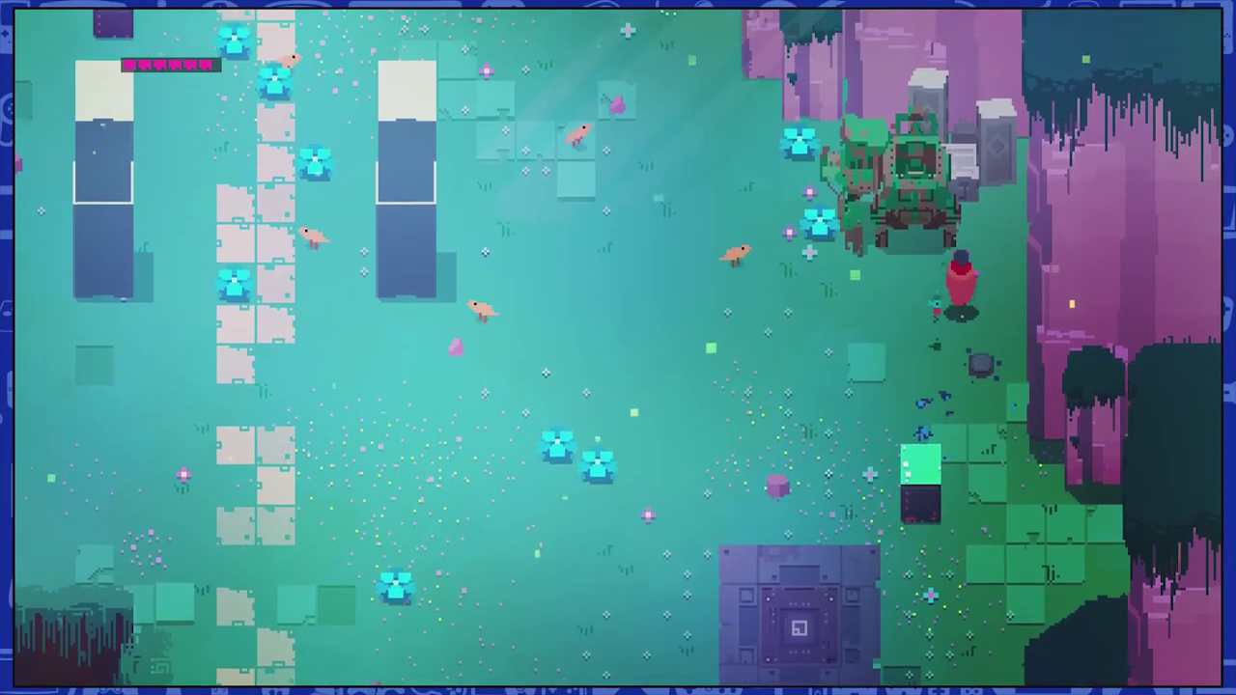
key("w")
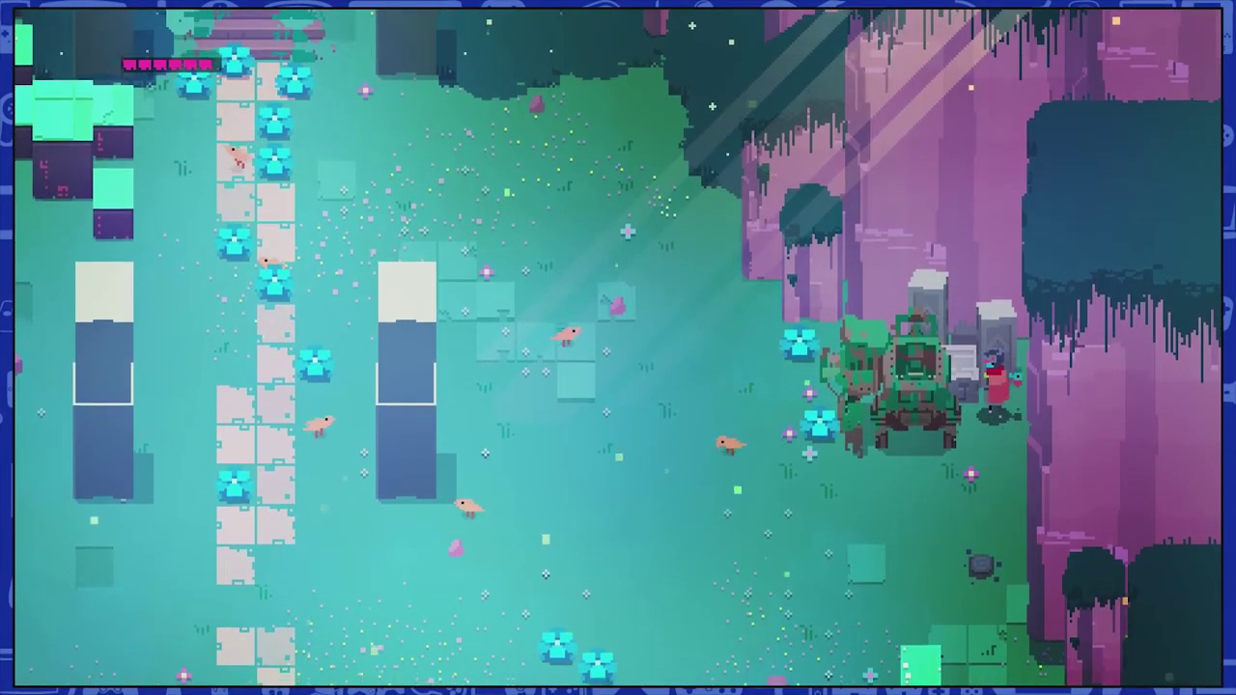
Step: Head west from the robot and dash along the tile path, swinging the sword
key("s")
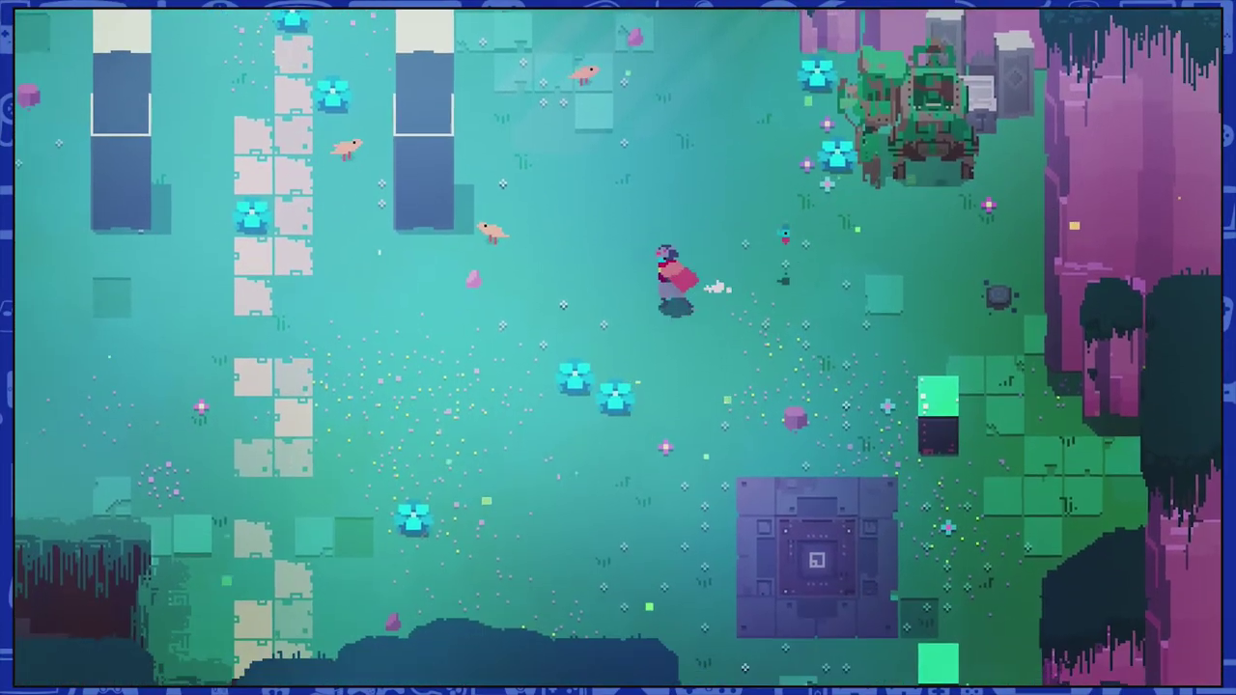
key("a")
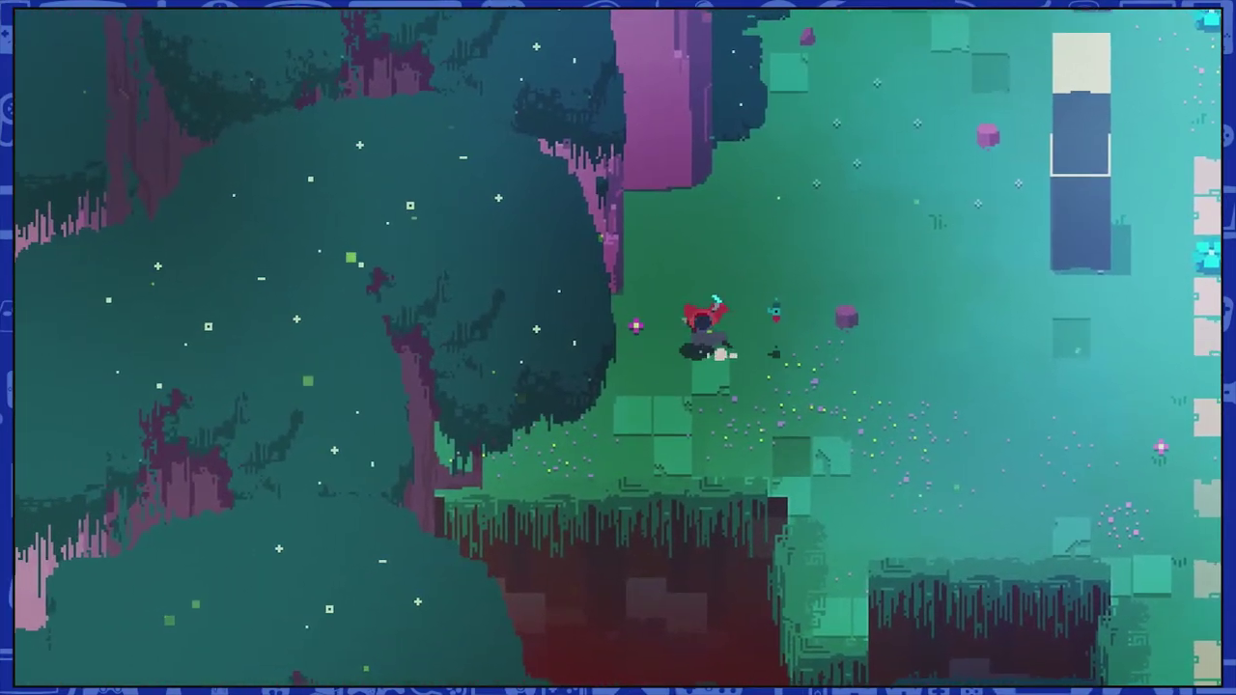
key("w")
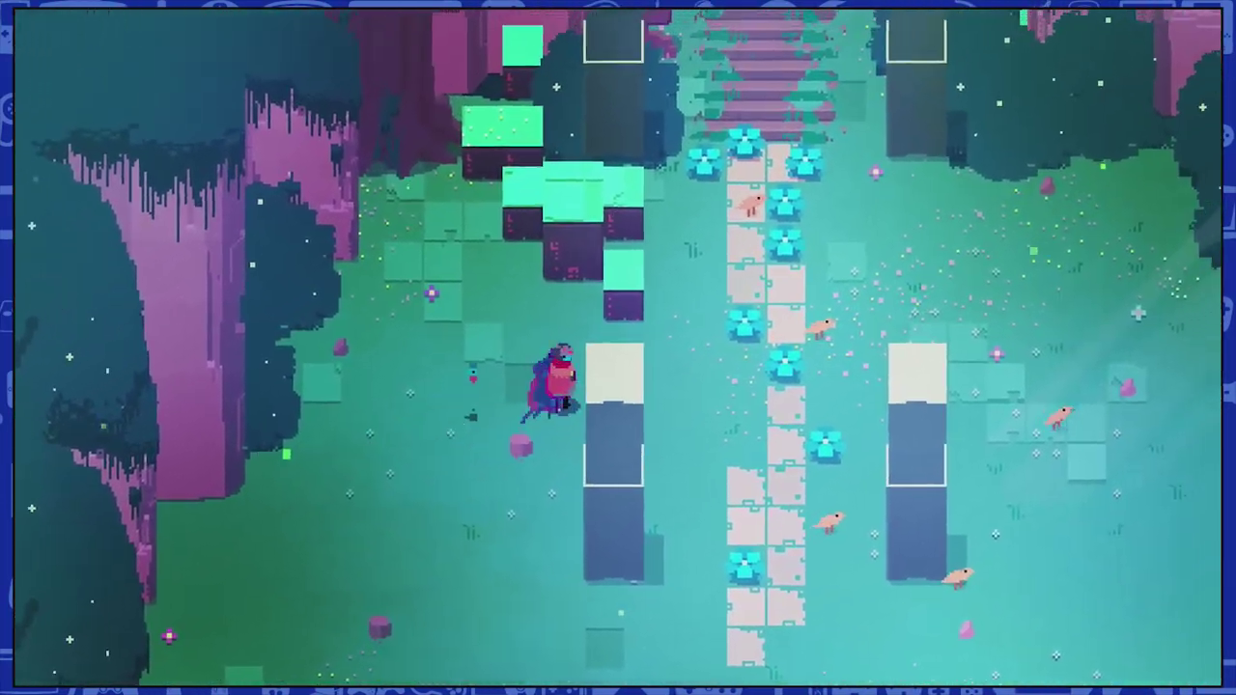
key("a")
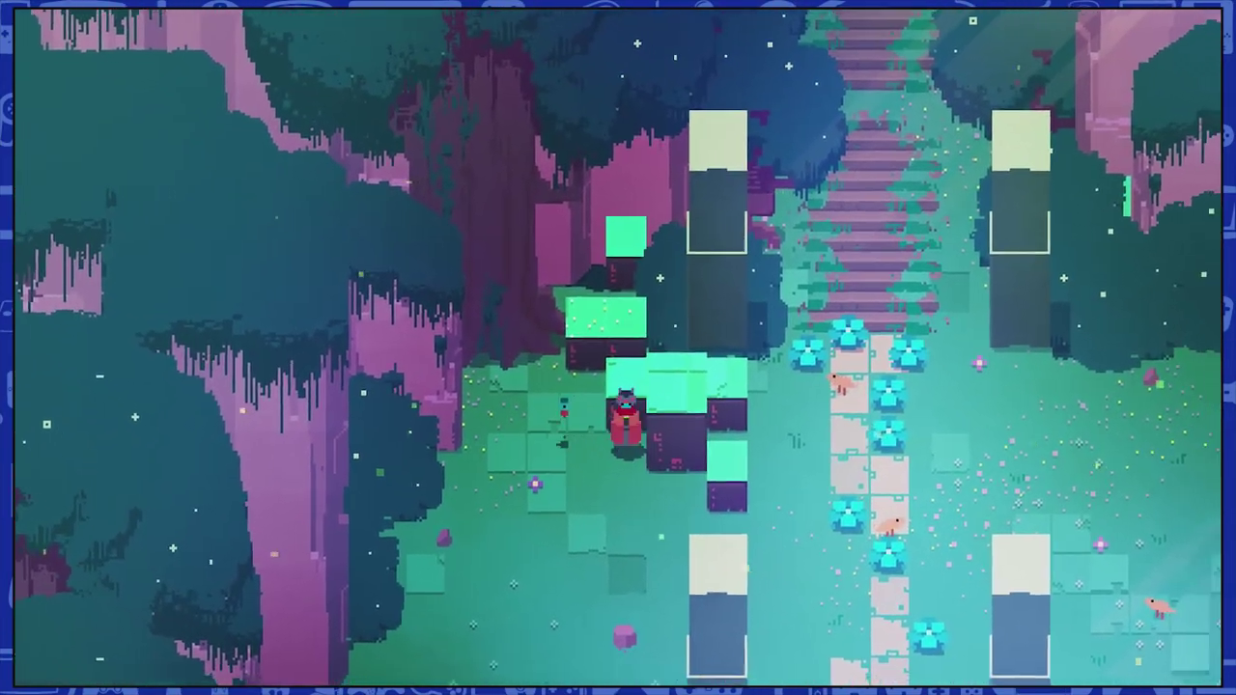
key("d")
key("space")
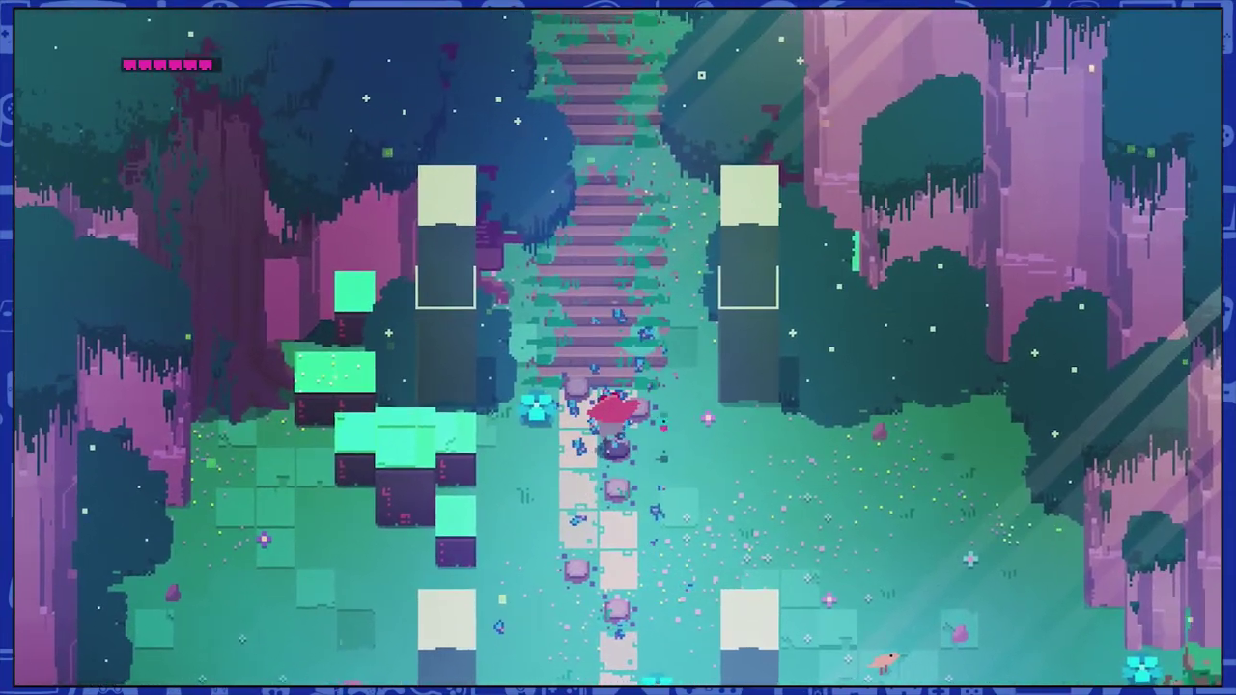
left_click(569, 386)
Step: Climb the stairs north to the clearing and move past the wooden crate
key("w")
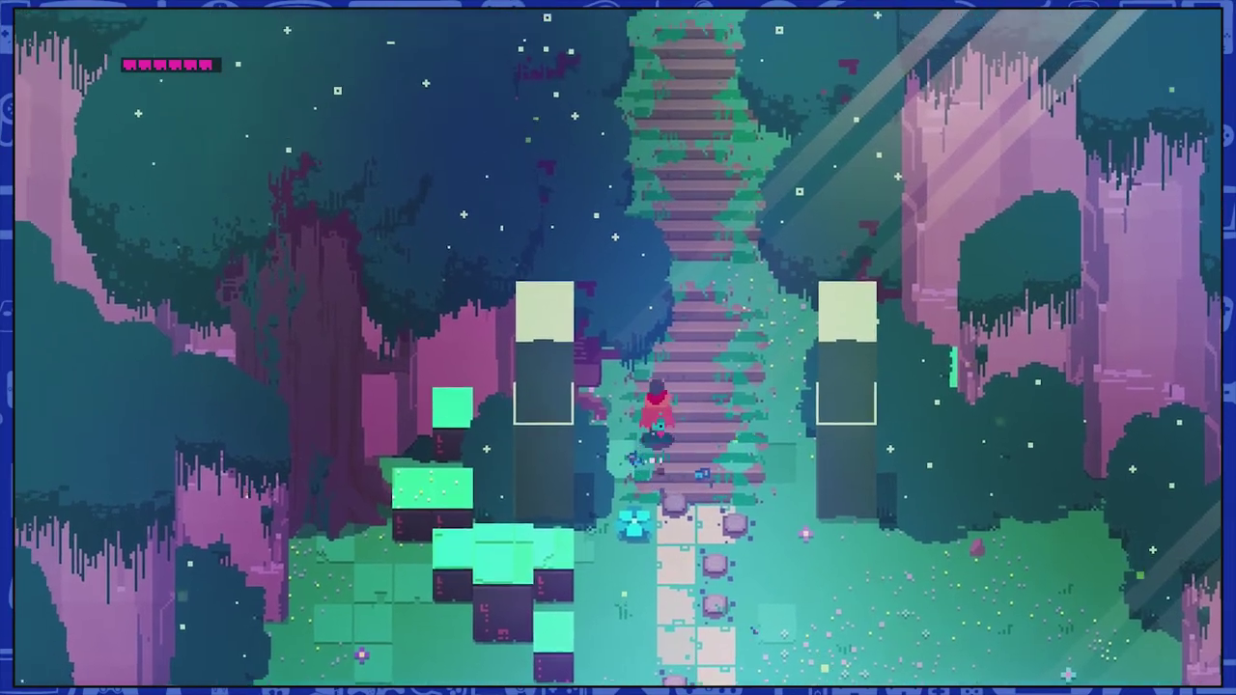
key("w")
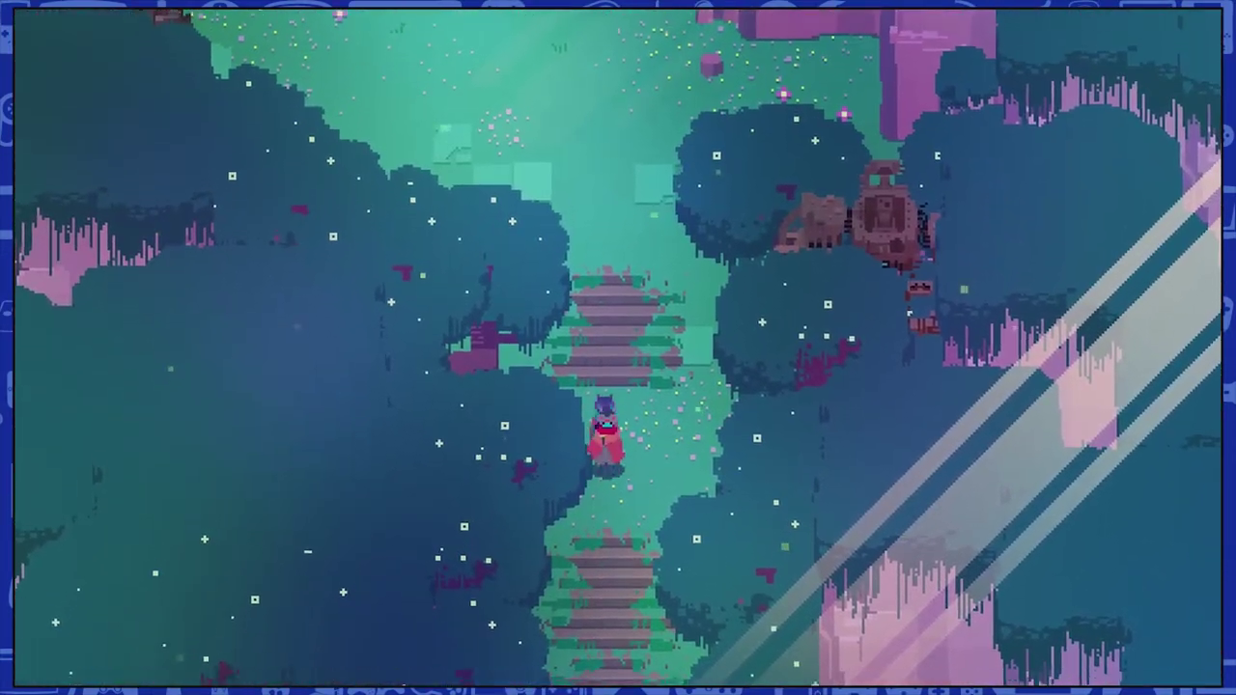
key("w")
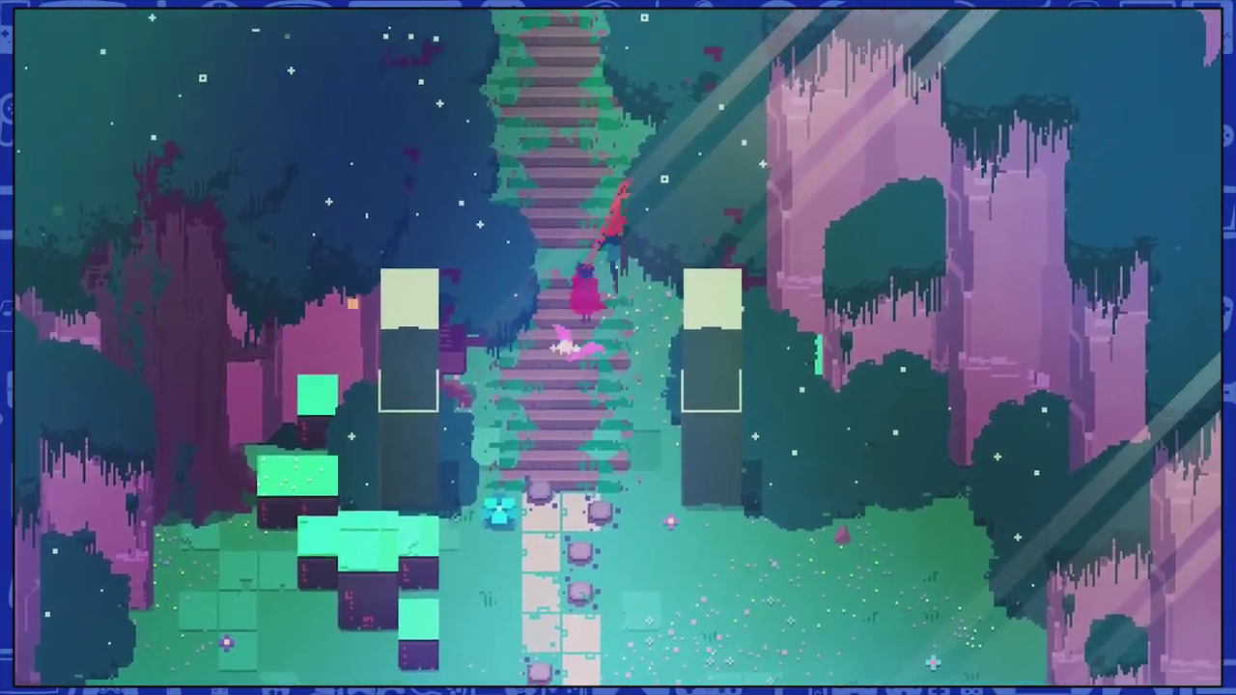
key("w")
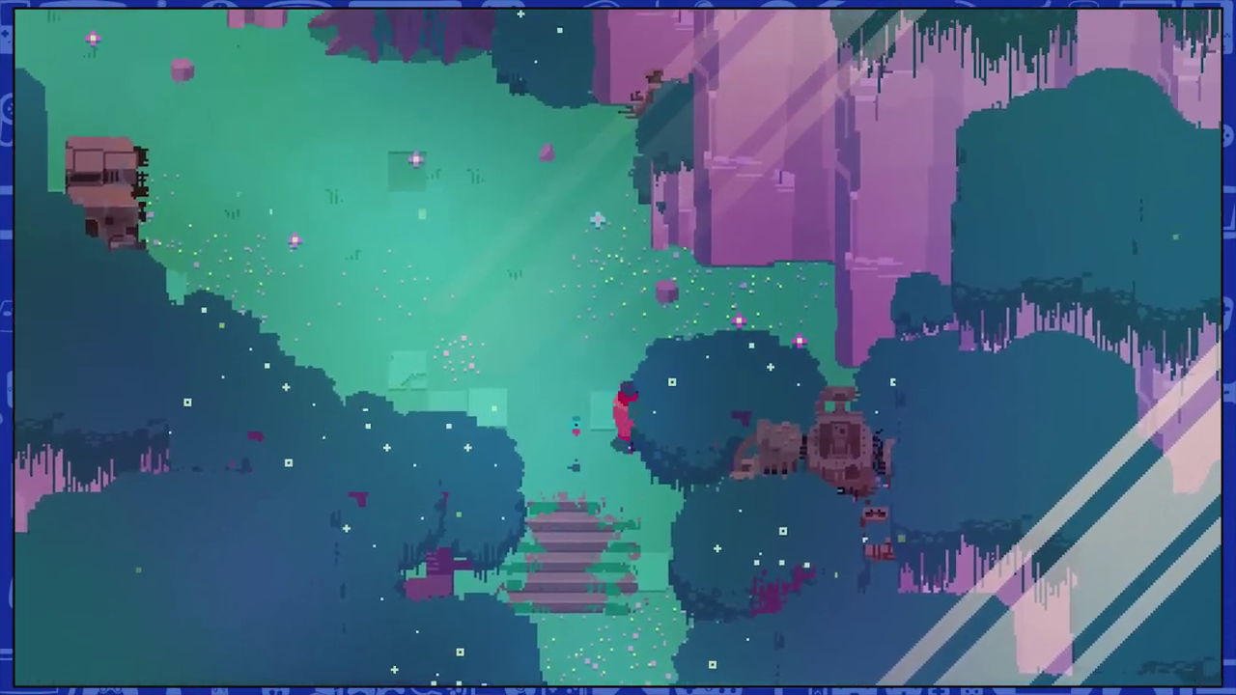
key("a")
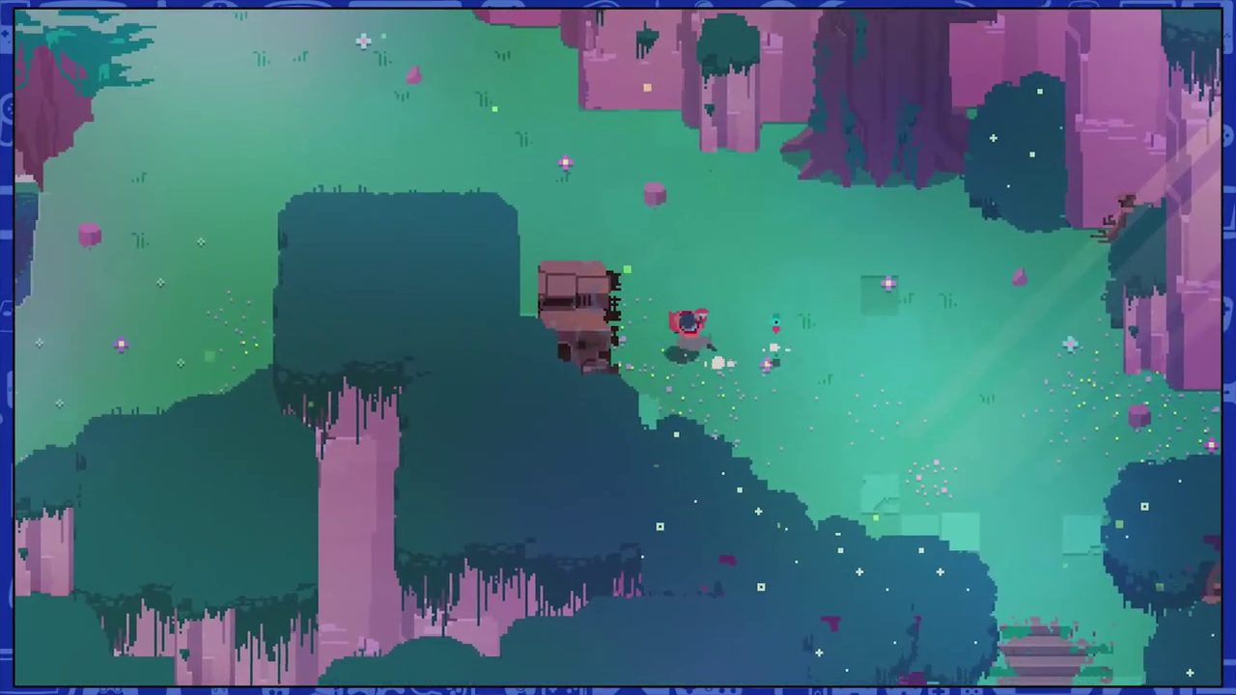
key("w")
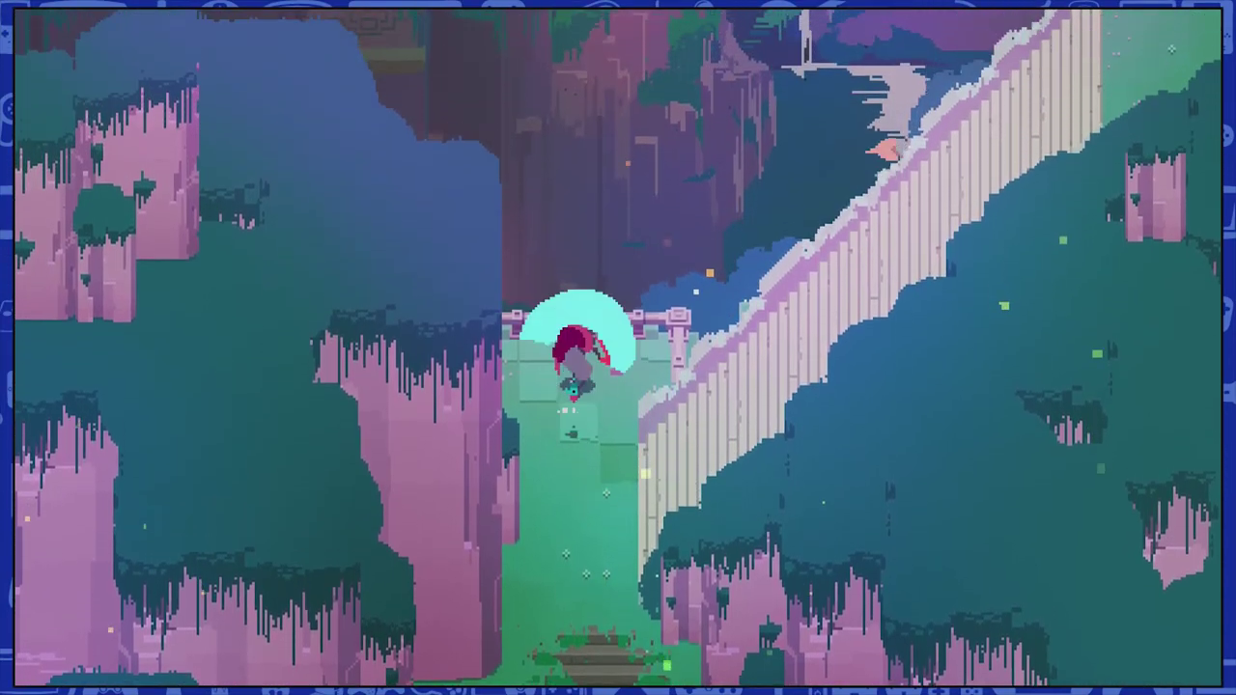
Step: Explore the creatures' clearing and dash-slash the orange creature
key("Down")
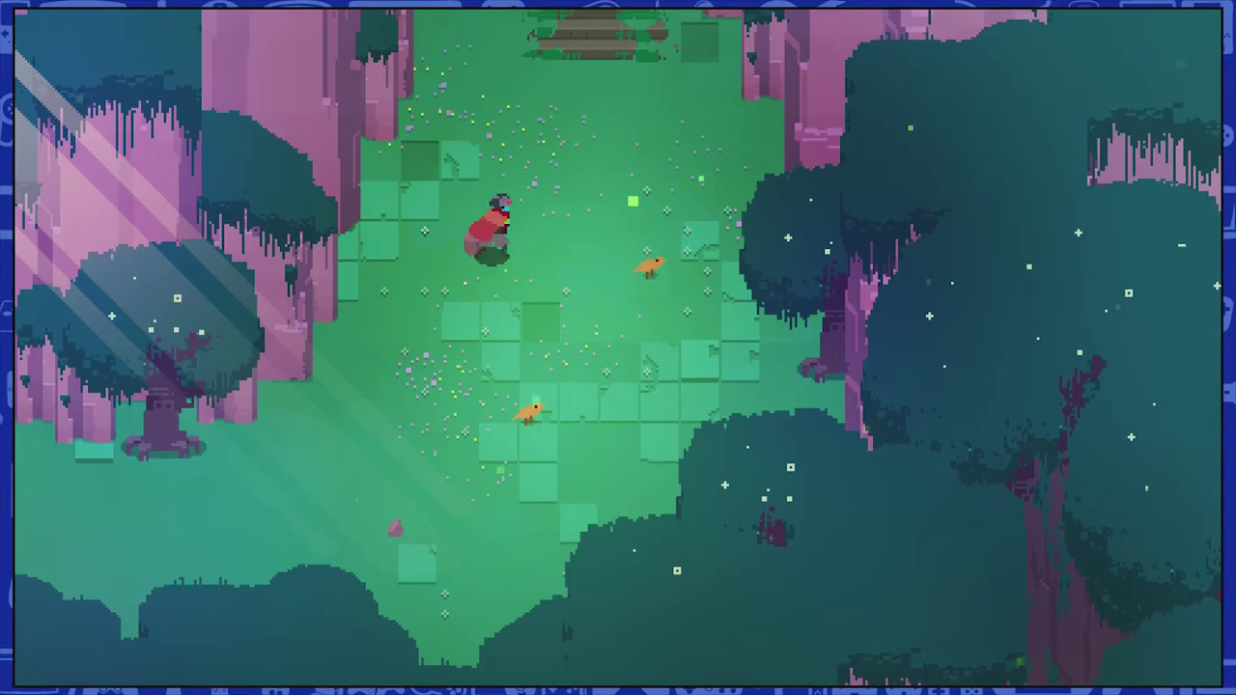
key("Right")
key("Down")
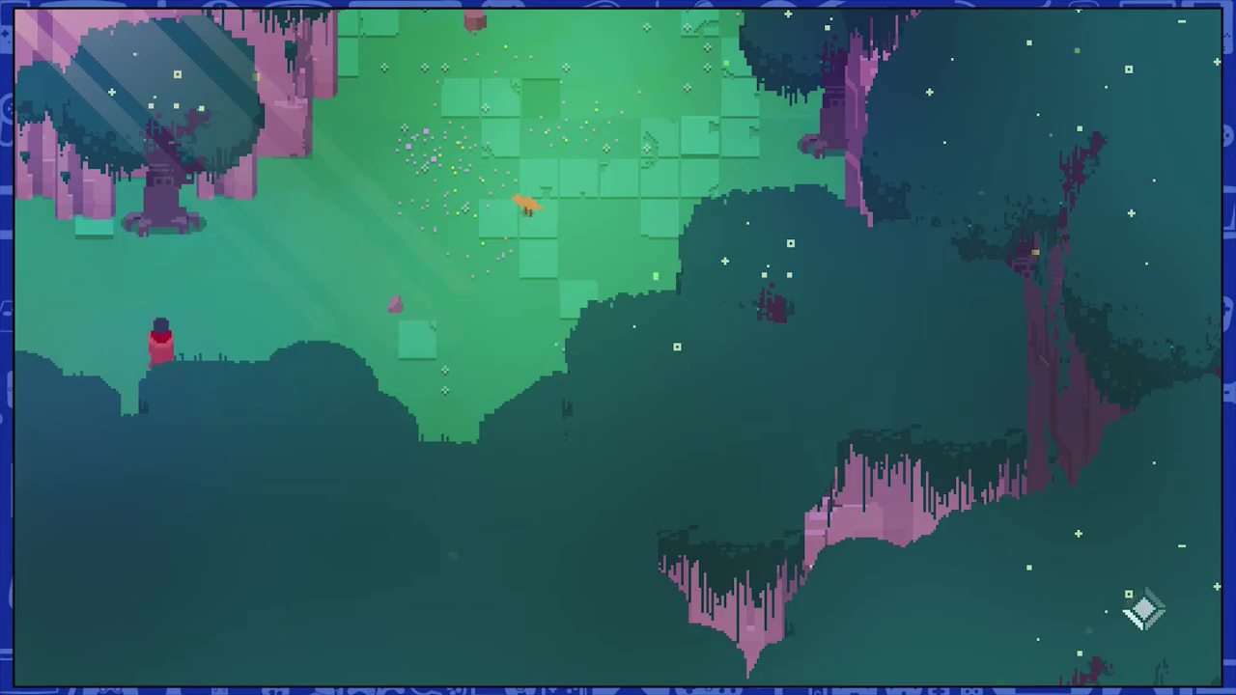
key("Up")
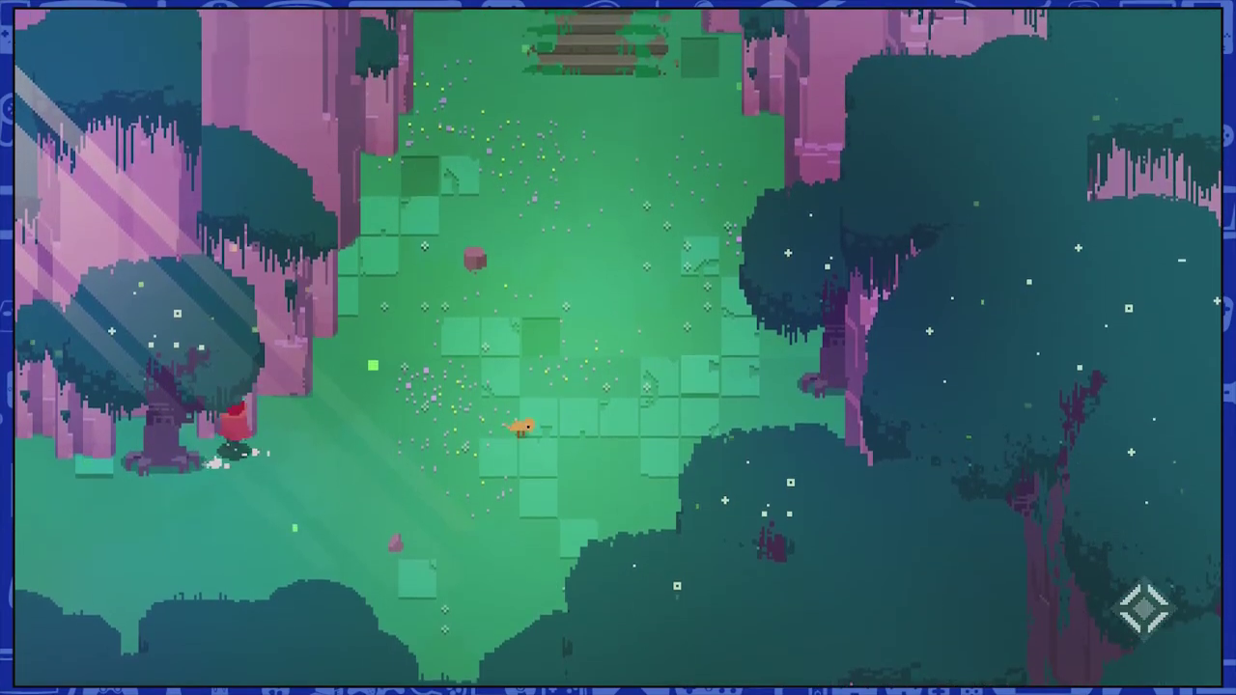
key("Right")
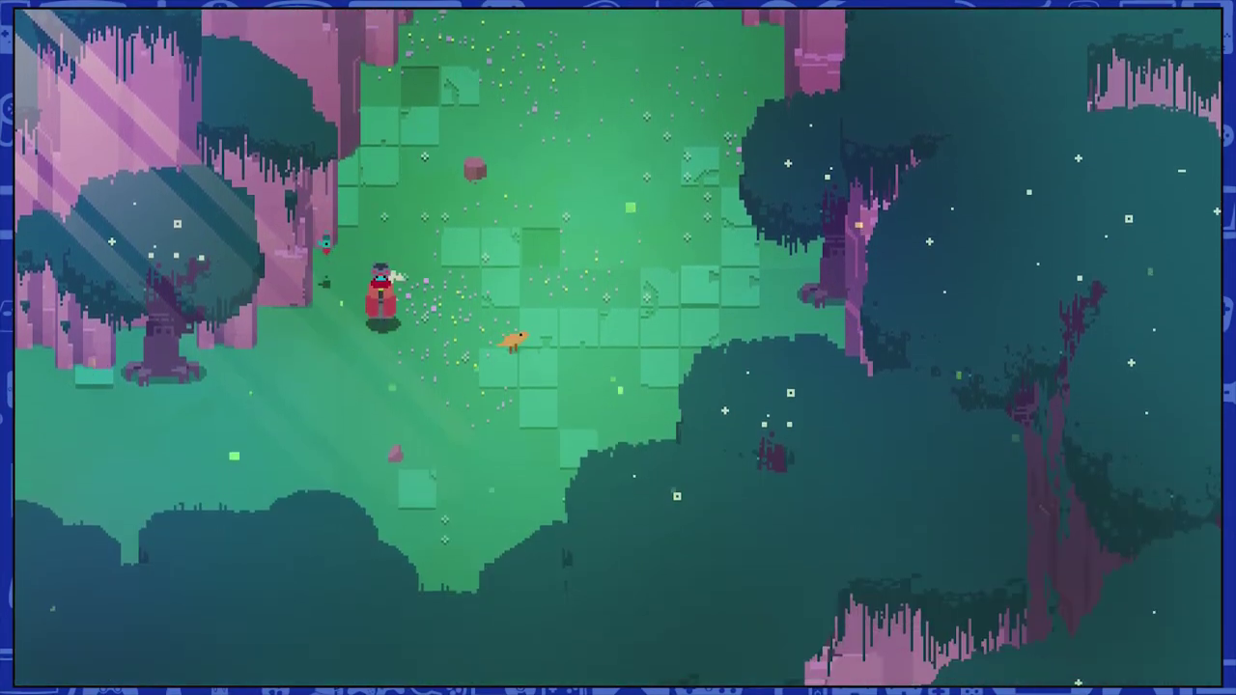
key("Right")
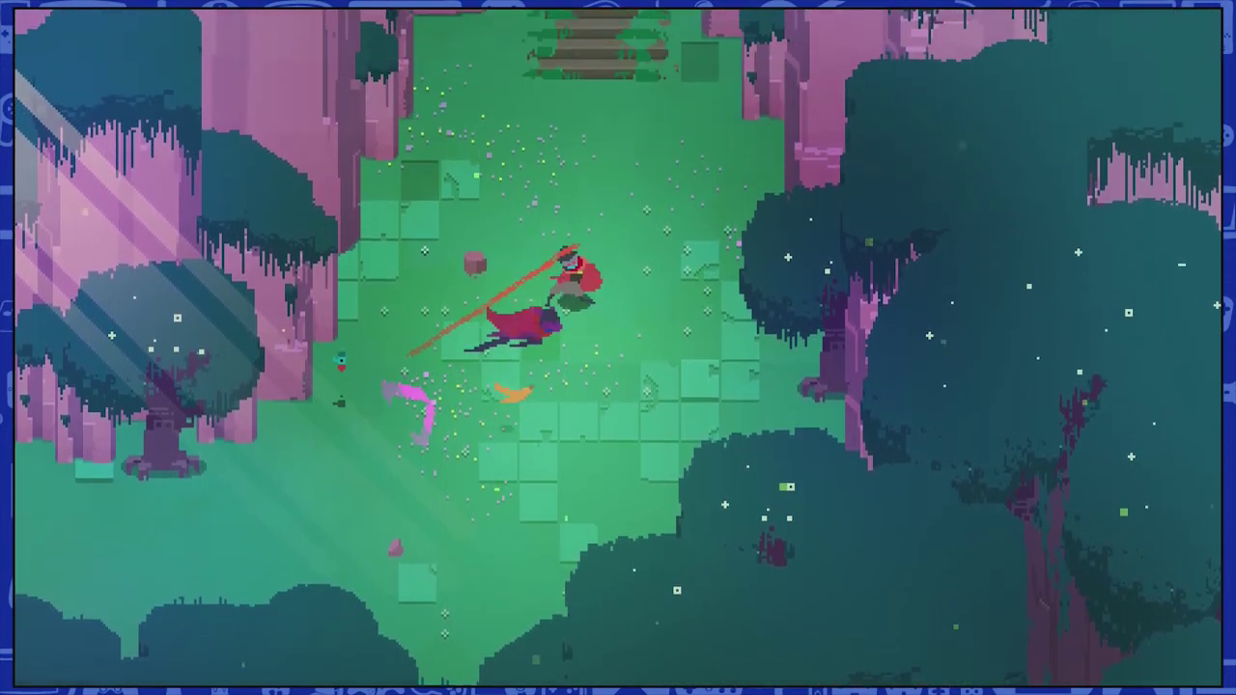
Step: Climb the diagonal bridge to the grassy vista, then walk back down the path
key("Up")
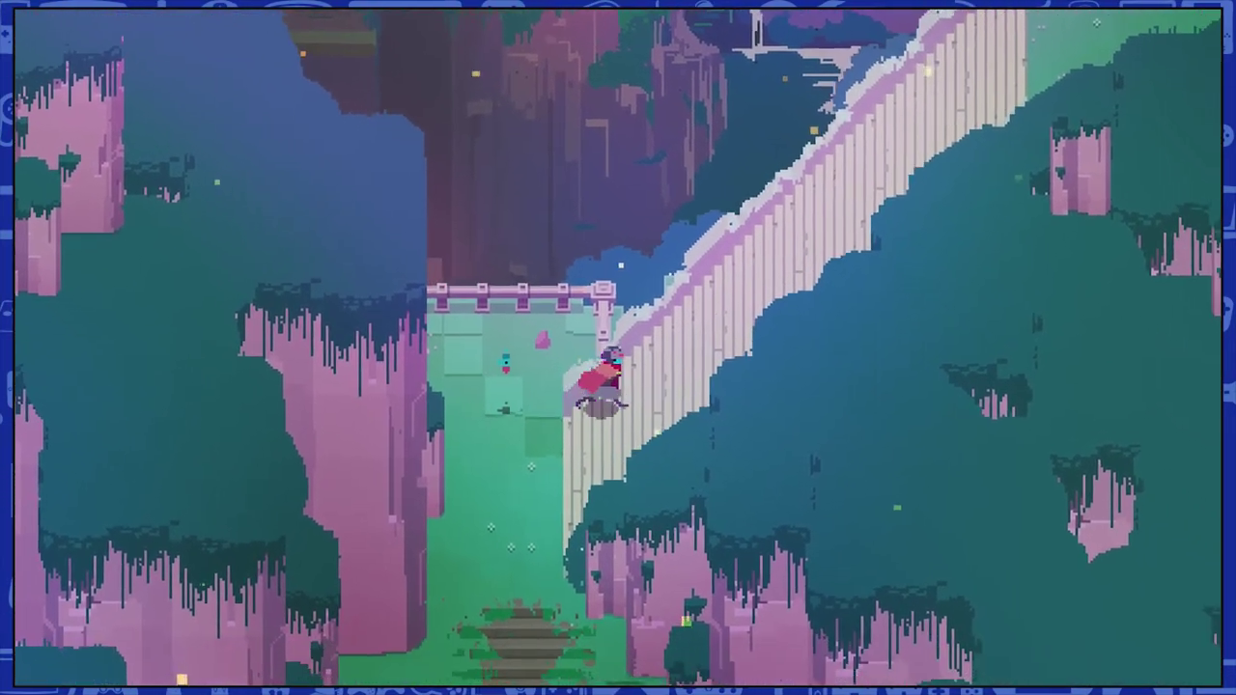
key("Right")
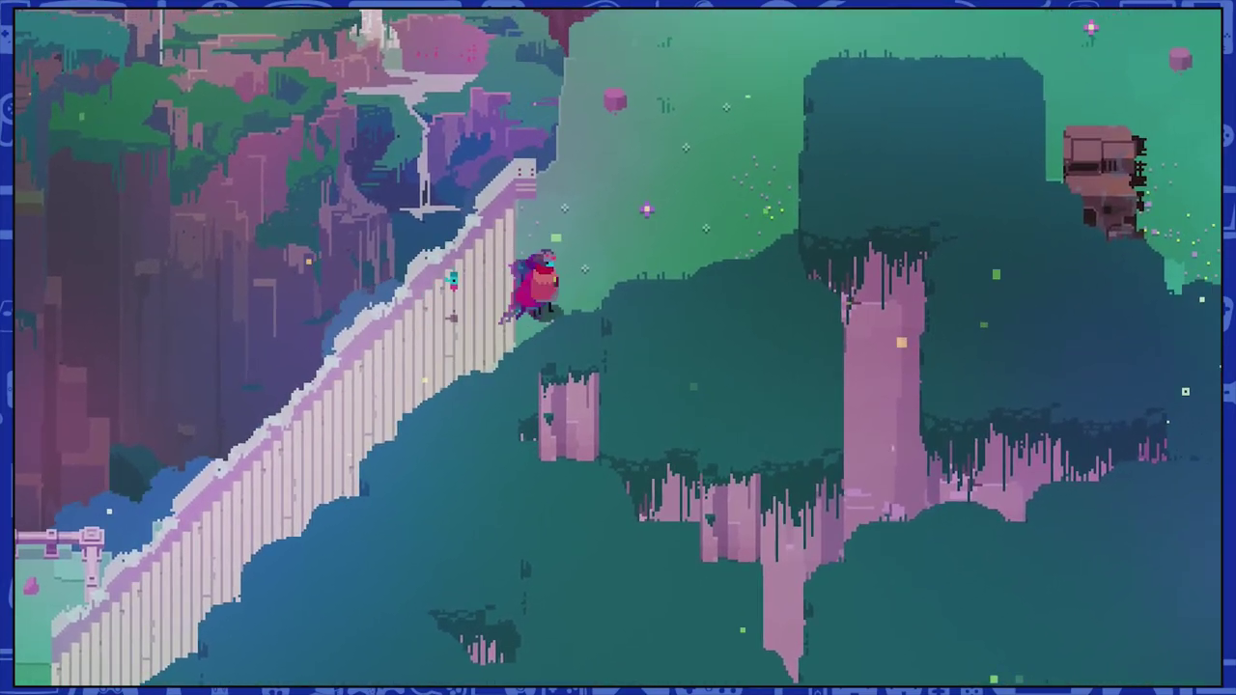
key("Up")
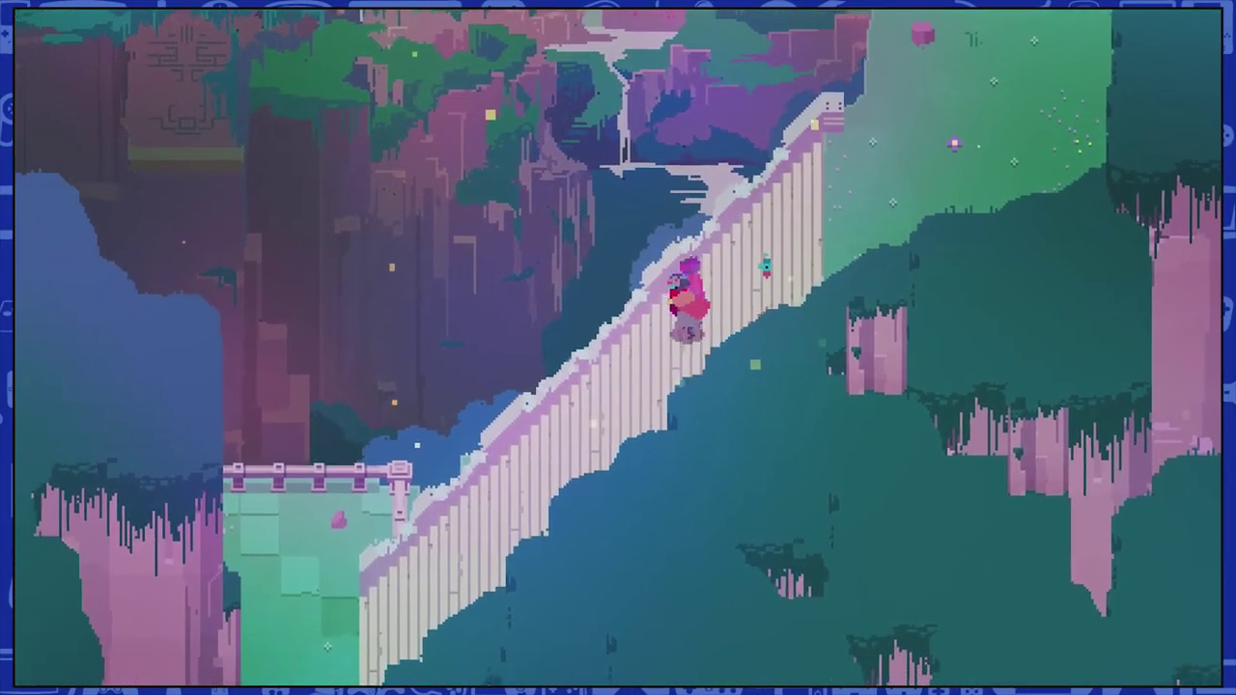
key("Down")
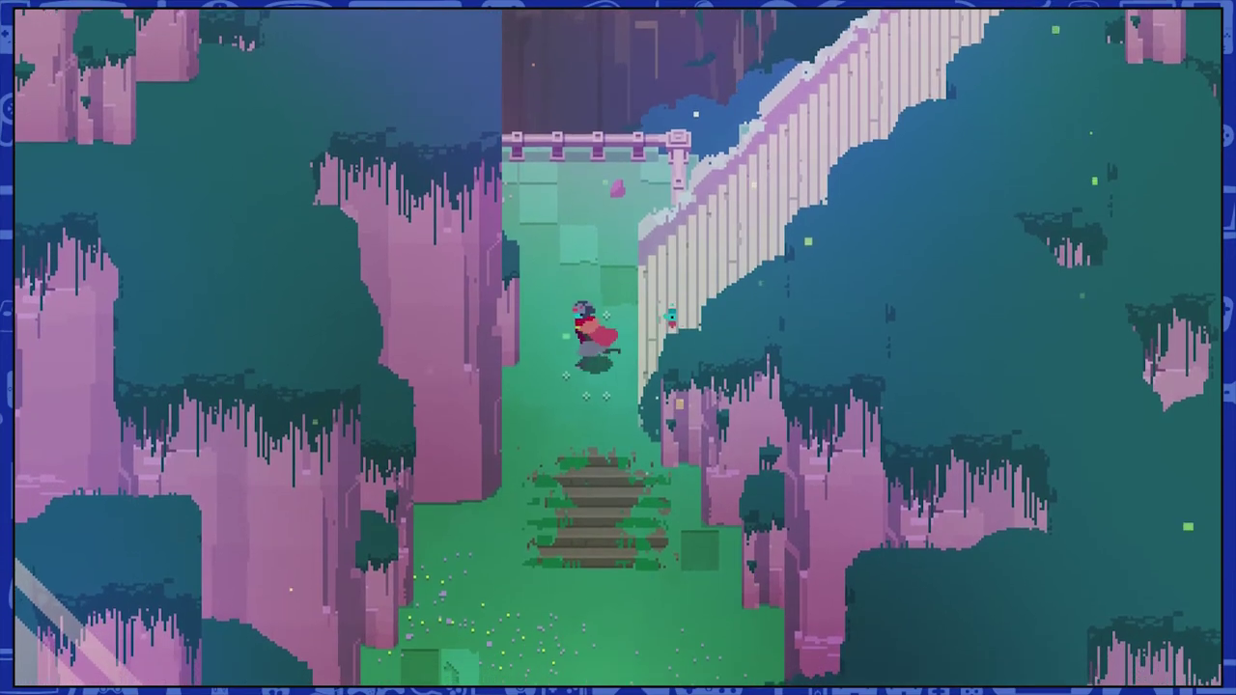
key("Down")
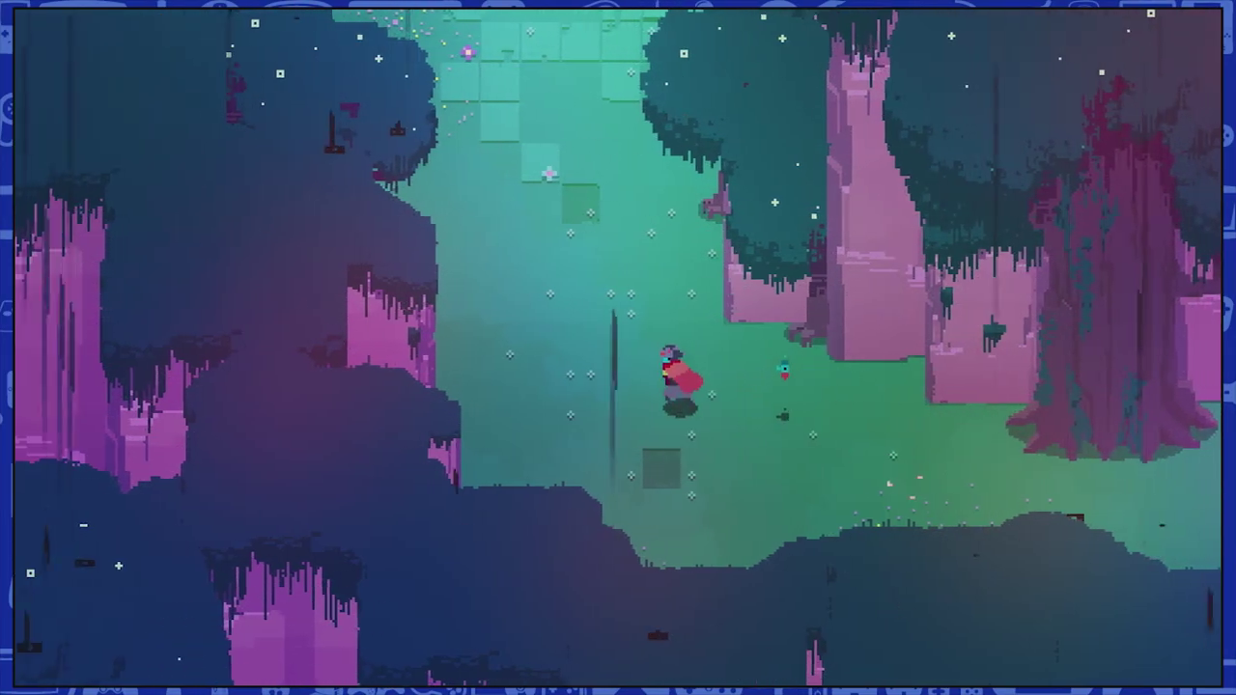
Step: Cross the misty clearing and walk north up the tiled forest path
key("Up")
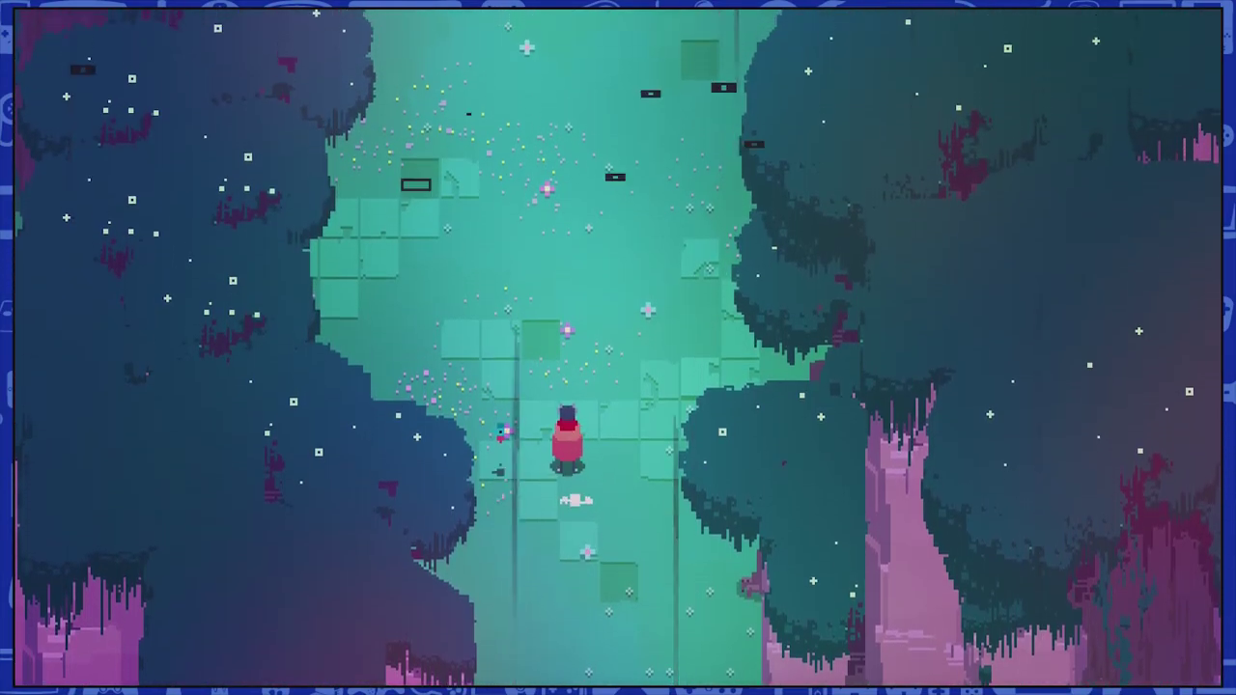
key("Up")
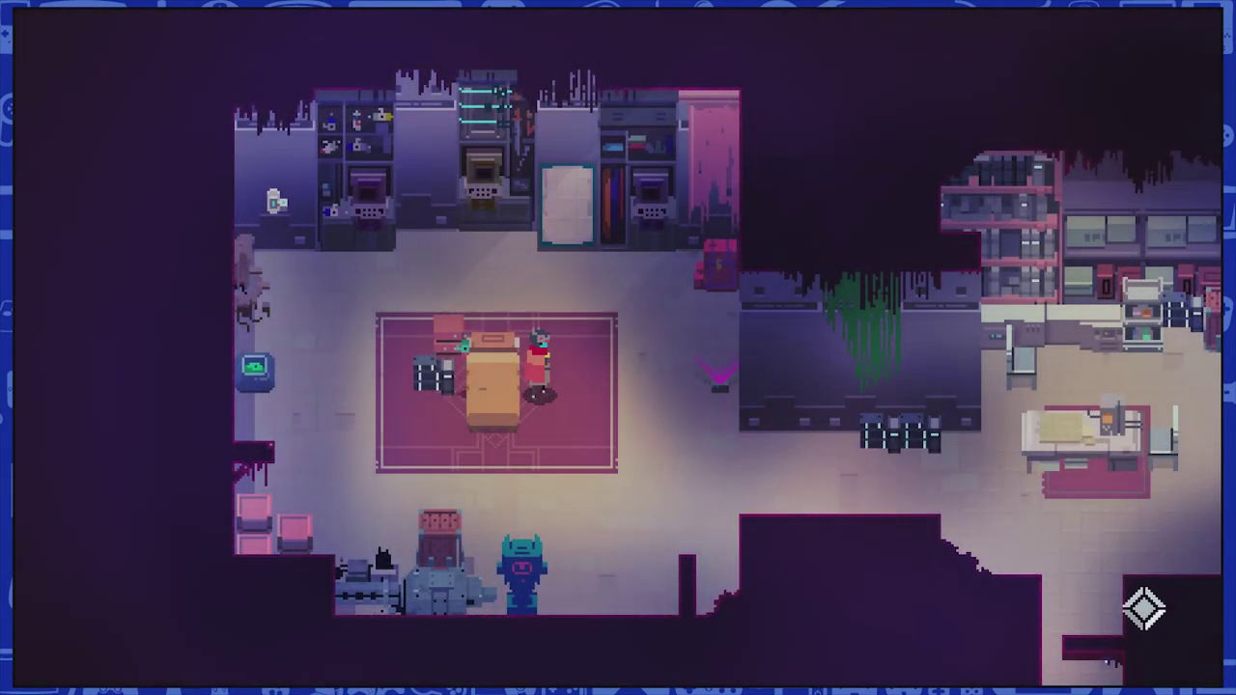
Step: Walk the drifter right from the bed to the wall console, then step back up toward the rug
key("Right")
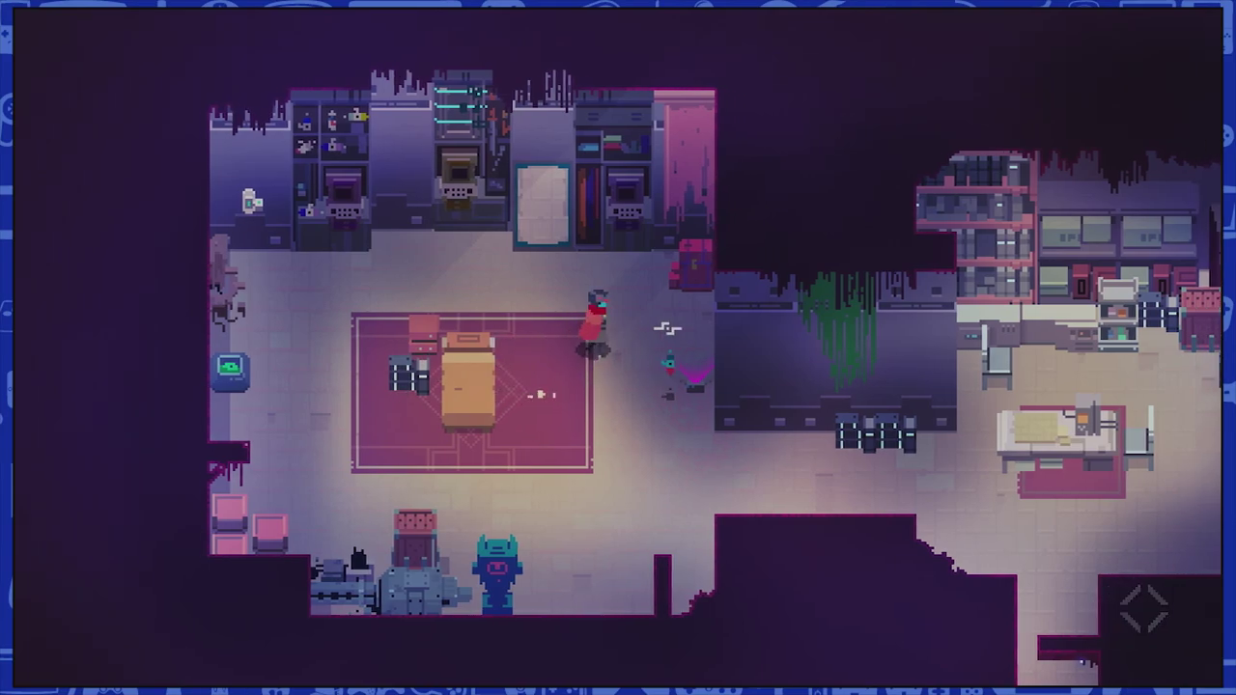
key("Right")
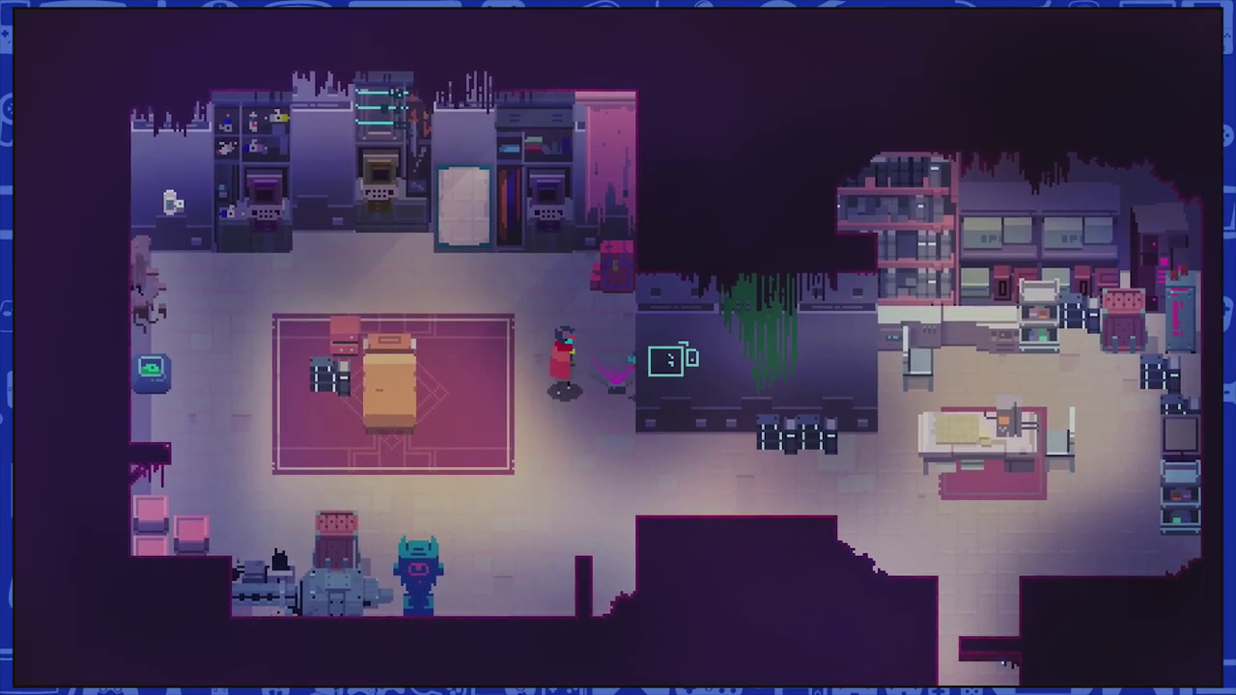
key("Right")
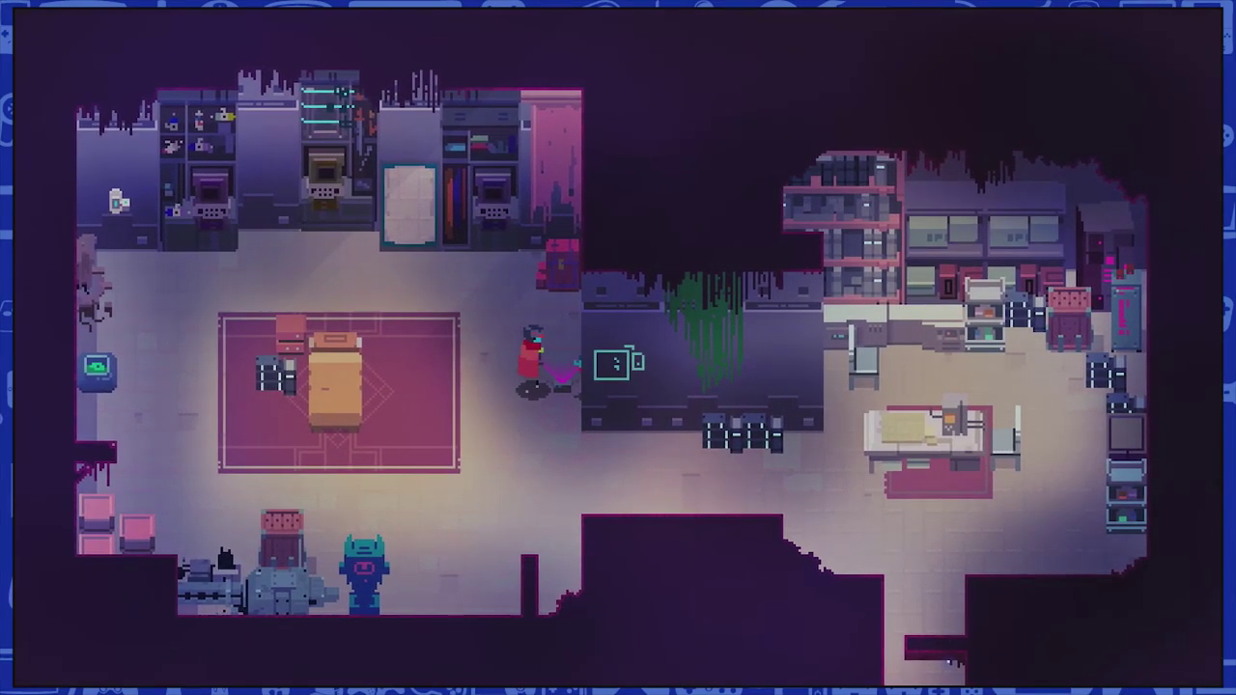
key("Up")
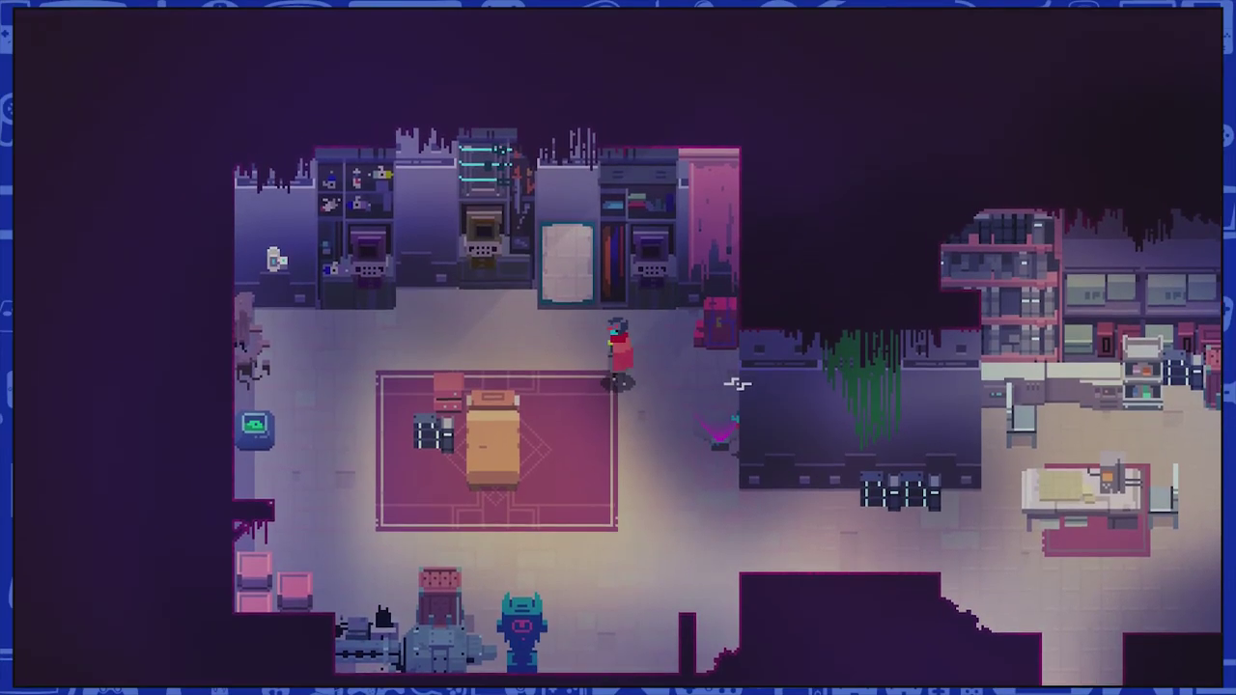